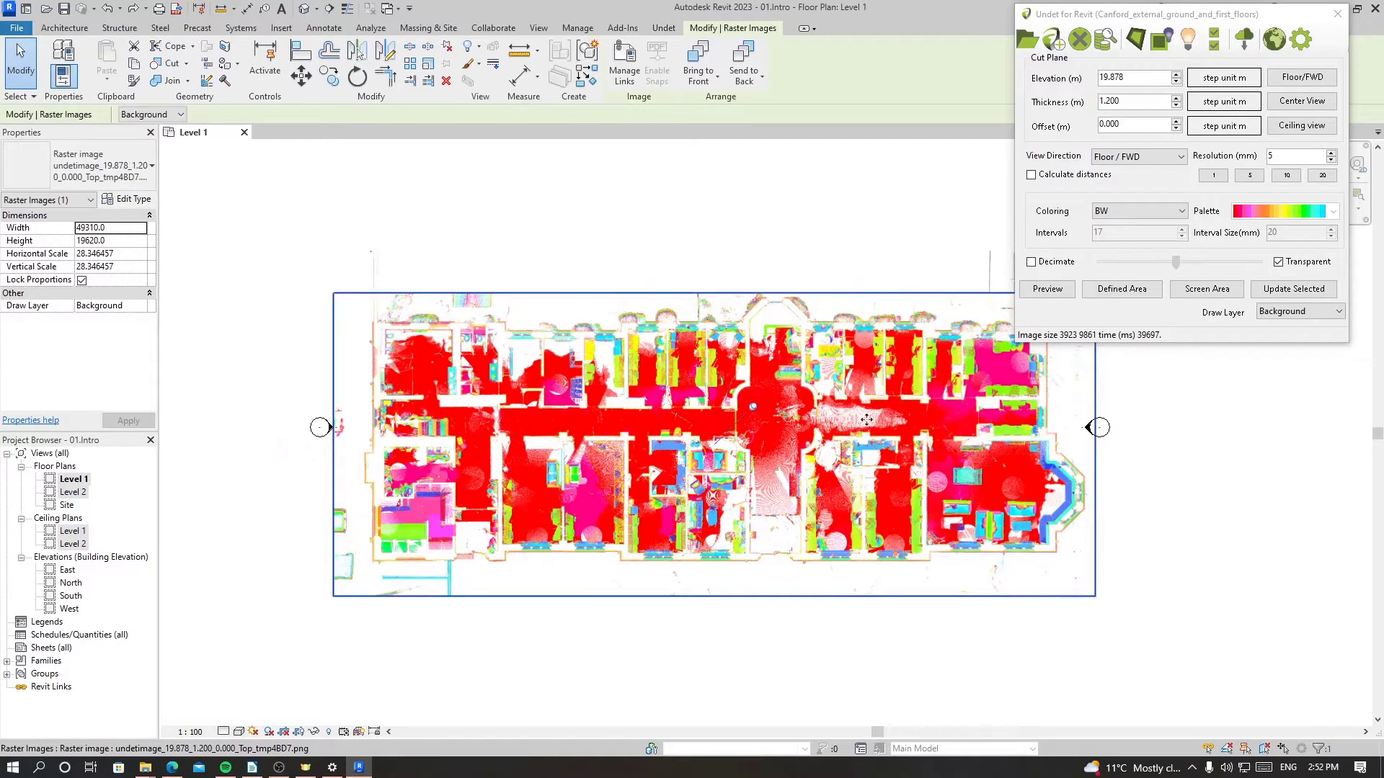
Turn off transparency in the slice settings, clear the raster image selection and enable decimation
left_click(1278, 261)
key("Escape")
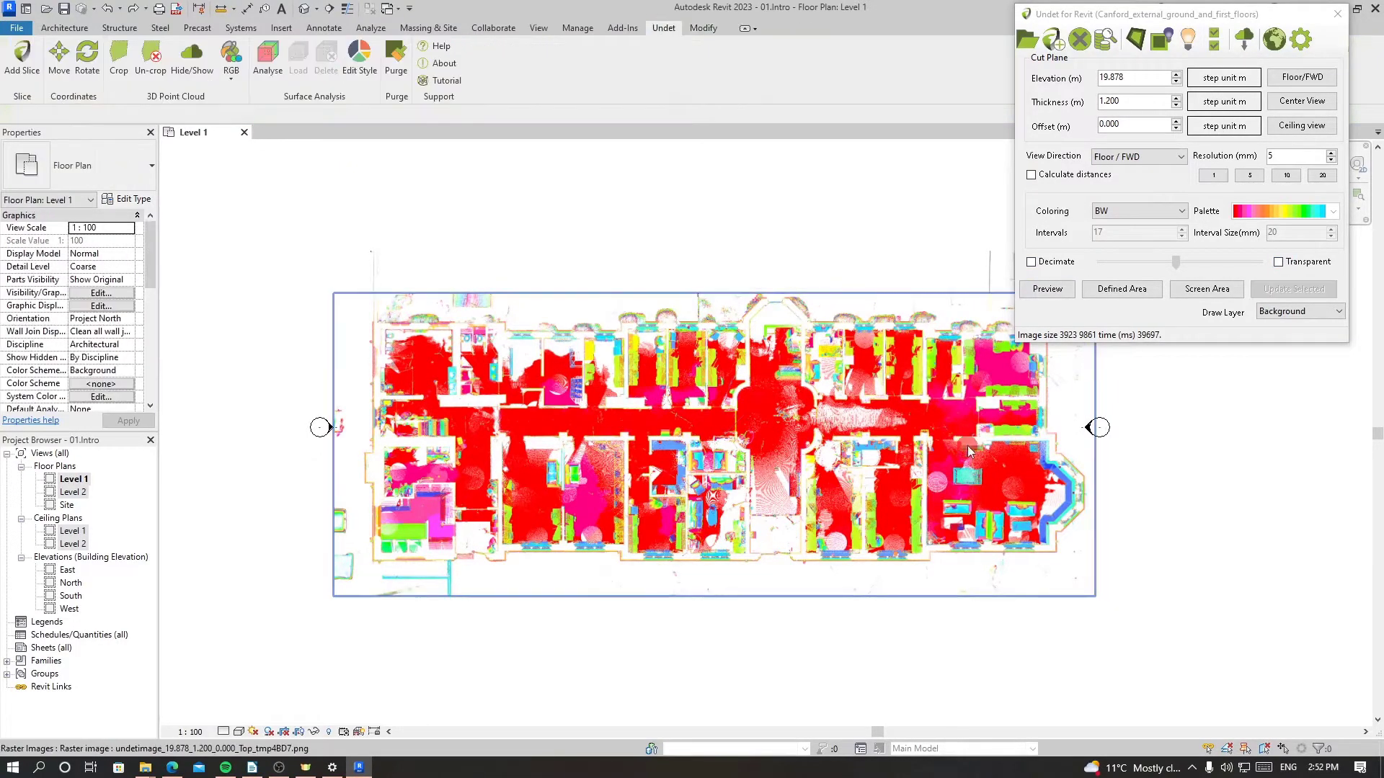
left_click(977, 441)
key("Escape")
scroll(273, 418, "up", 3)
middle_click_drag(273, 423, 229, 464)
left_click(1031, 261)
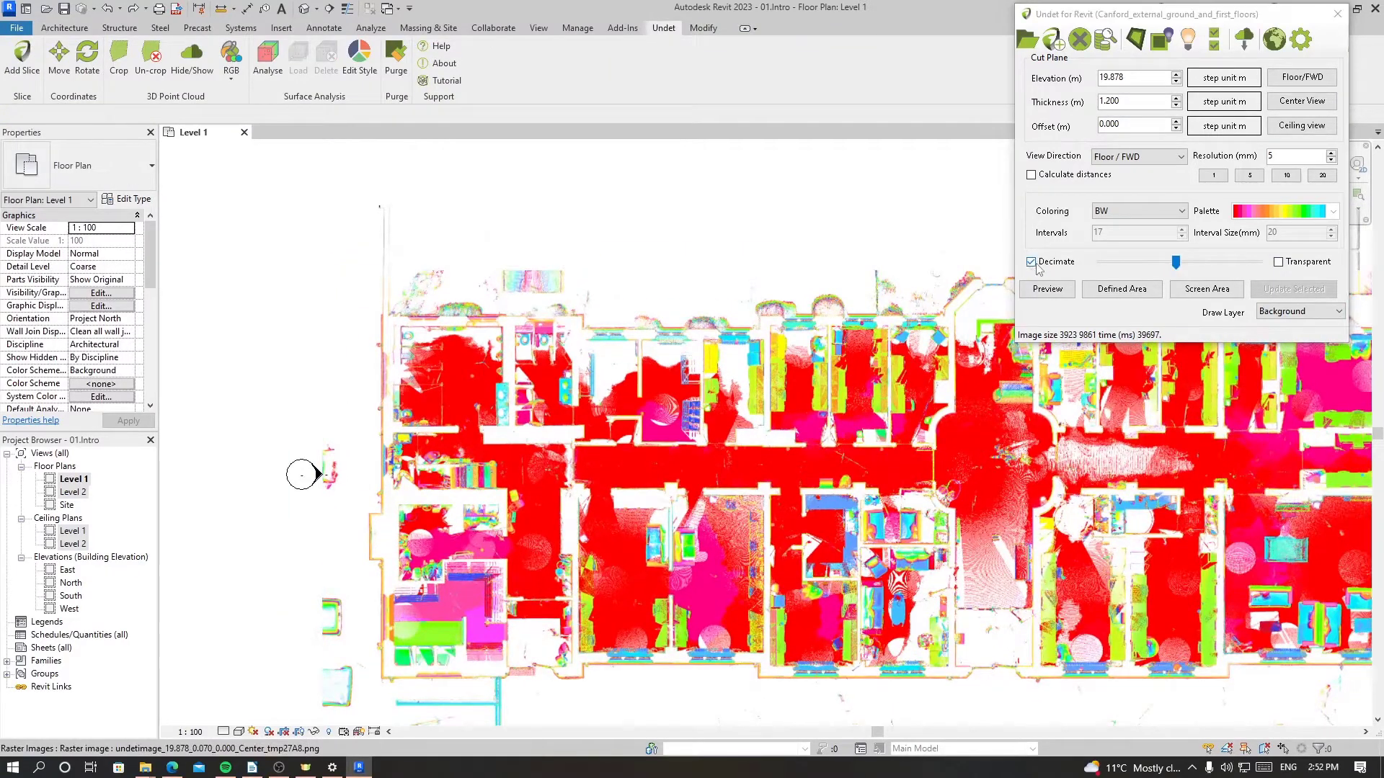
Try low and high decimation levels, and leave the level at about a quarter of its range
left_click_drag(1176, 262, 1146, 269)
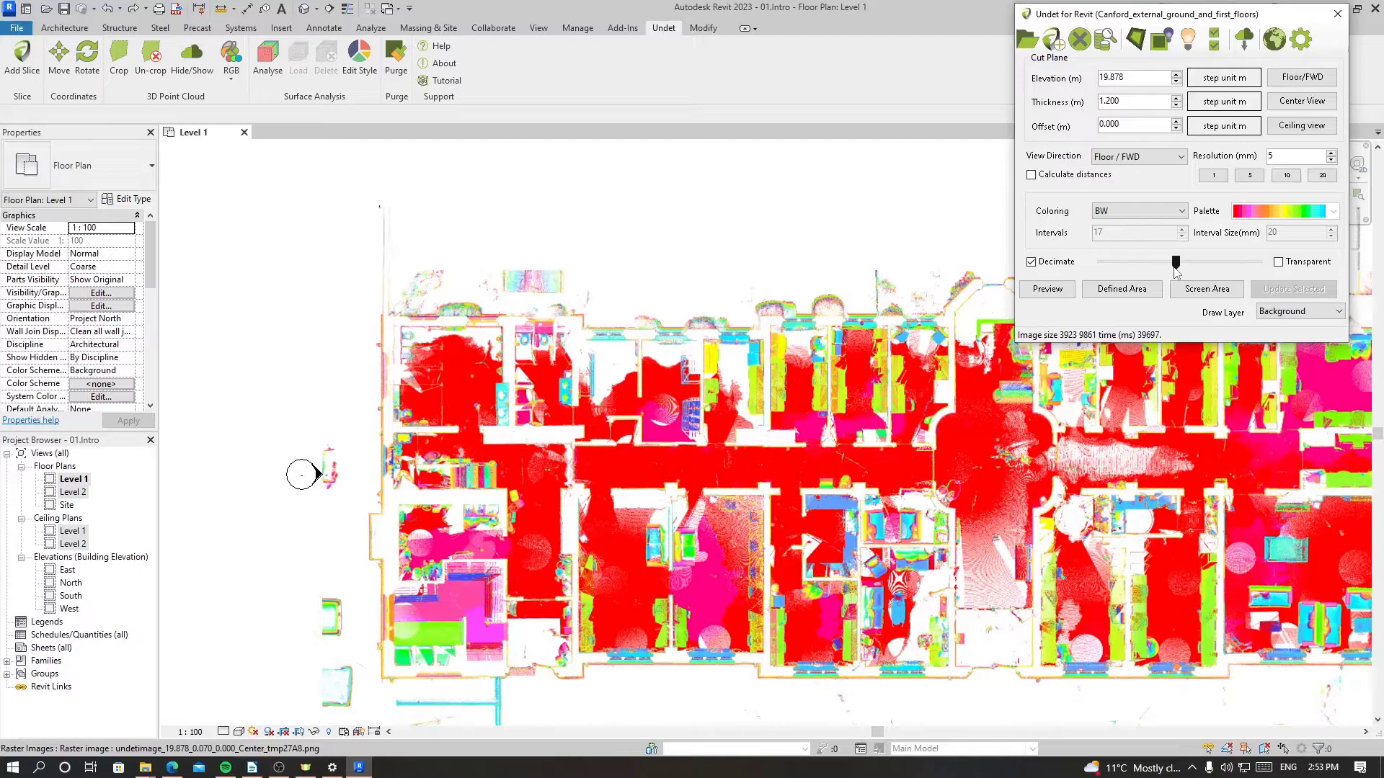
left_click_drag(1175, 266, 1101, 270)
left_click_drag(1102, 265, 1232, 268)
left_click_drag(1257, 268, 1133, 266)
middle_click_drag(749, 341, 703, 385)
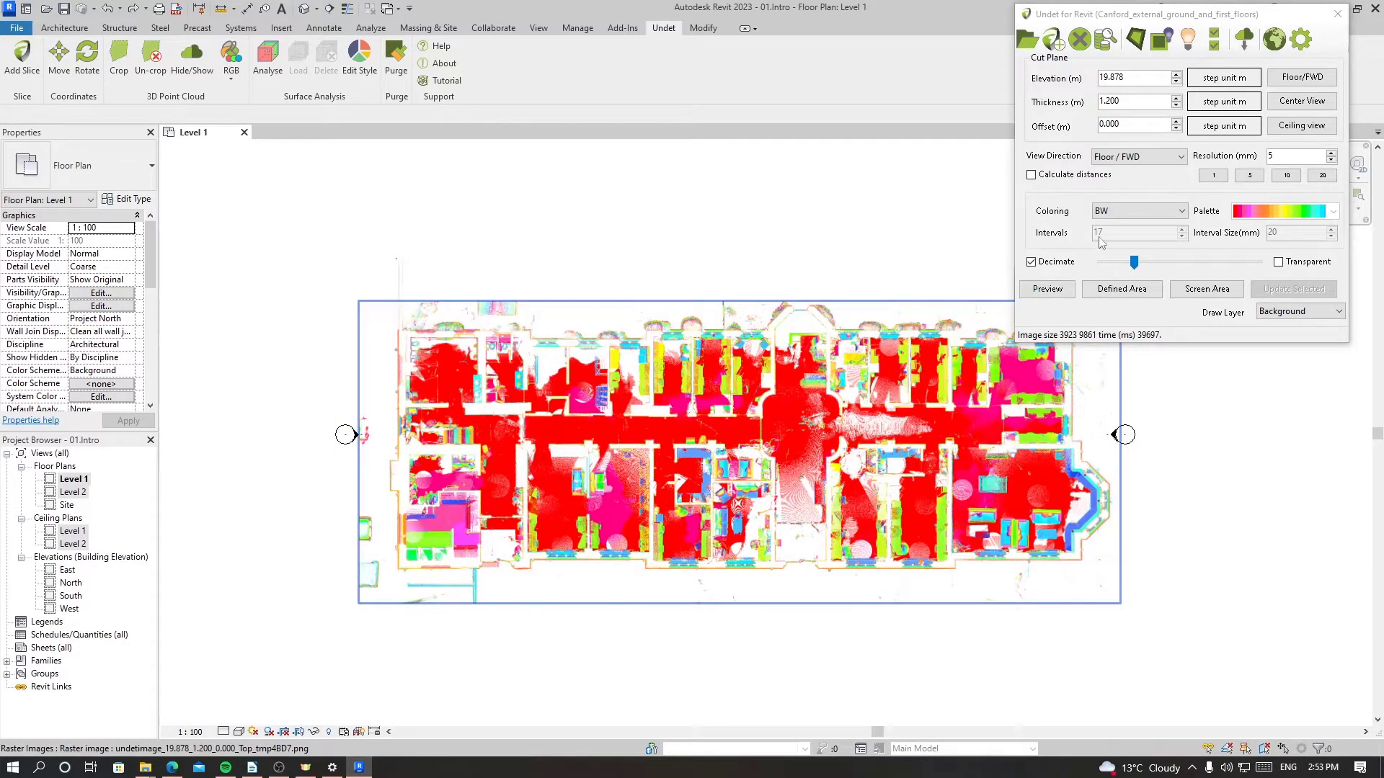
left_click_drag(1134, 264, 1140, 268)
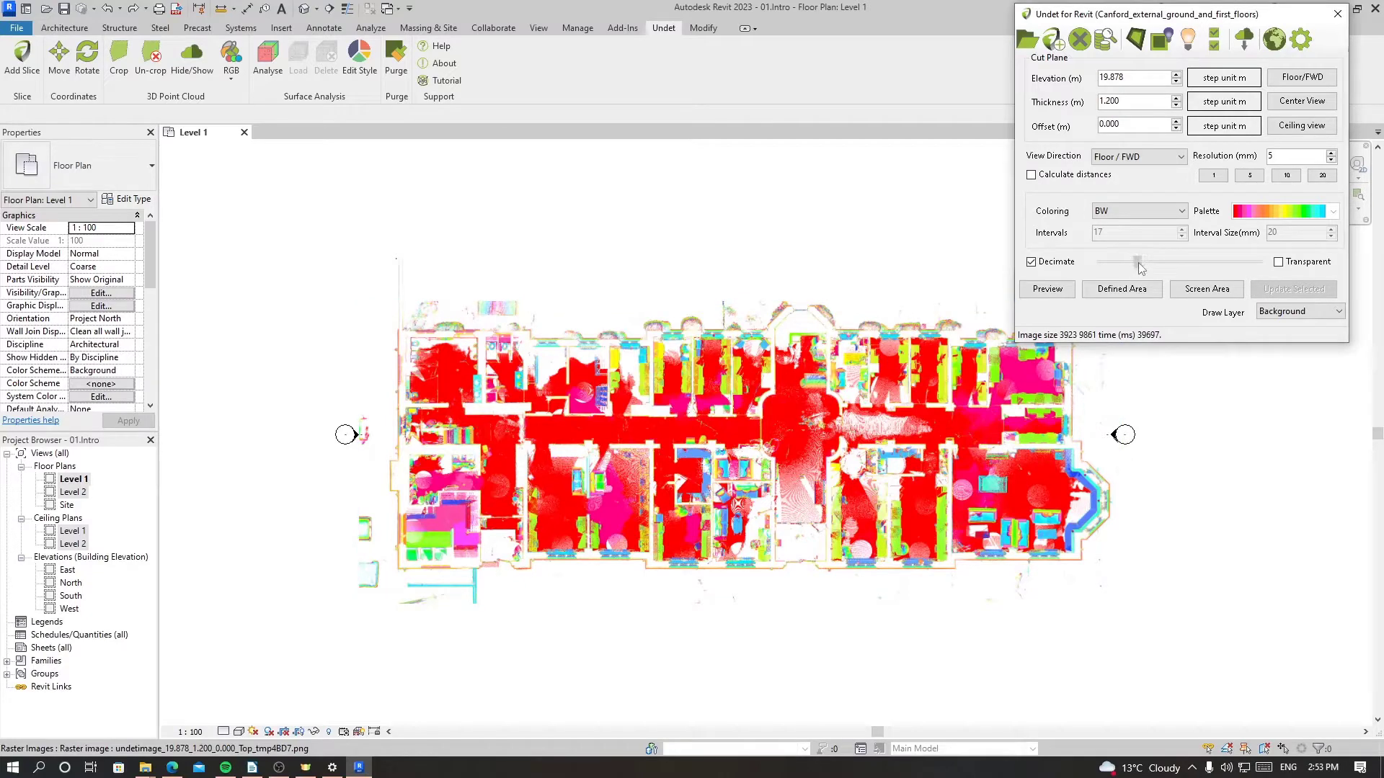
Create a decimated Floor/FWD slice with plane coloring at 5 mm resolution over a defined area covering the left part of the plan
left_click(1290, 81)
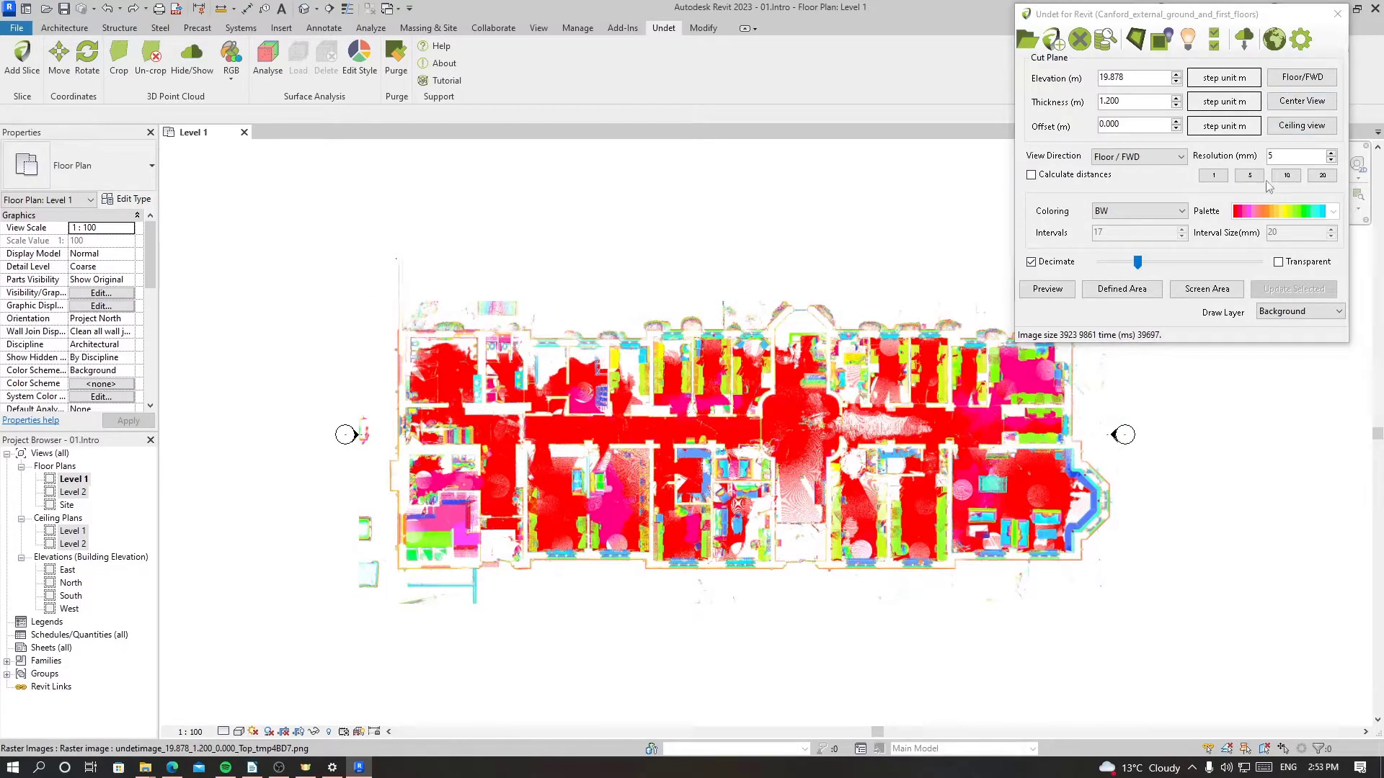
left_click(1290, 80)
left_click(1249, 175)
left_click(1121, 288)
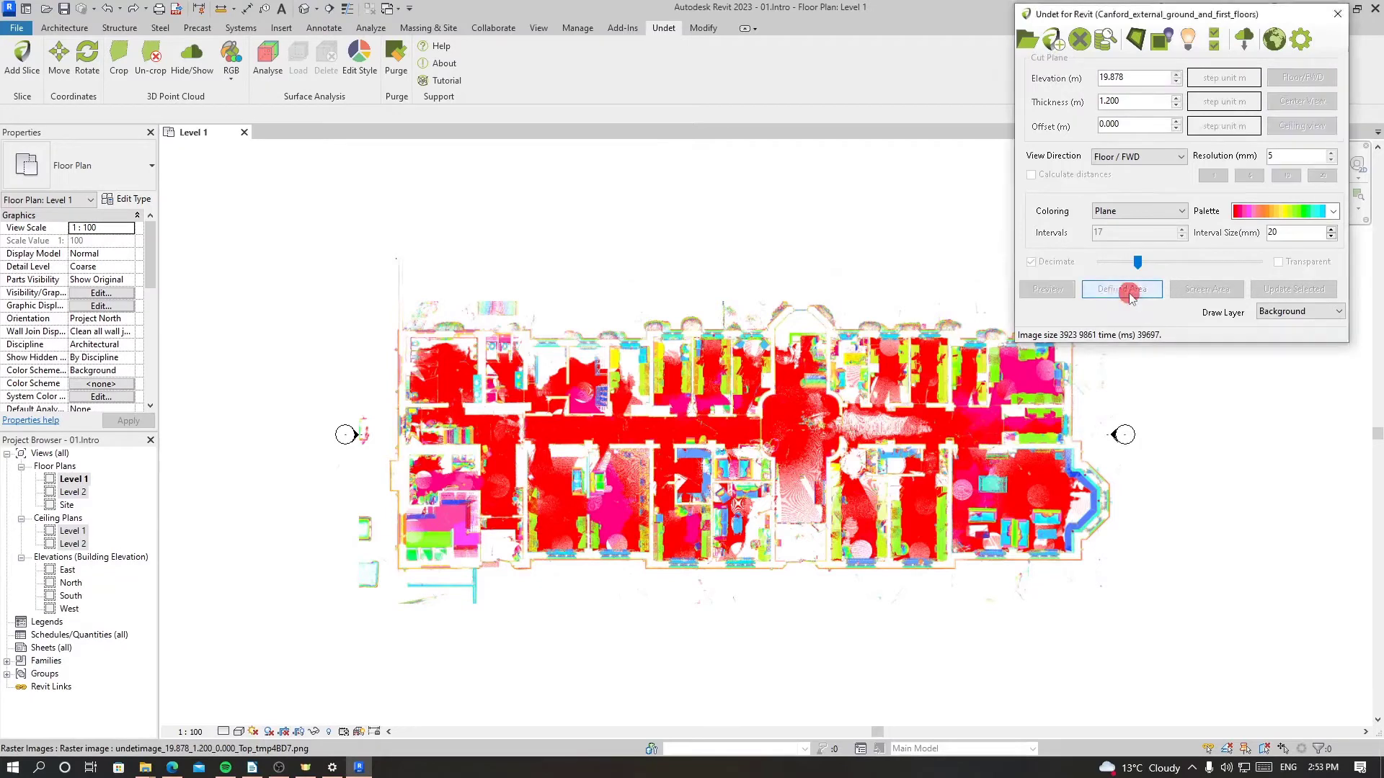
left_click_drag(355, 276, 616, 495)
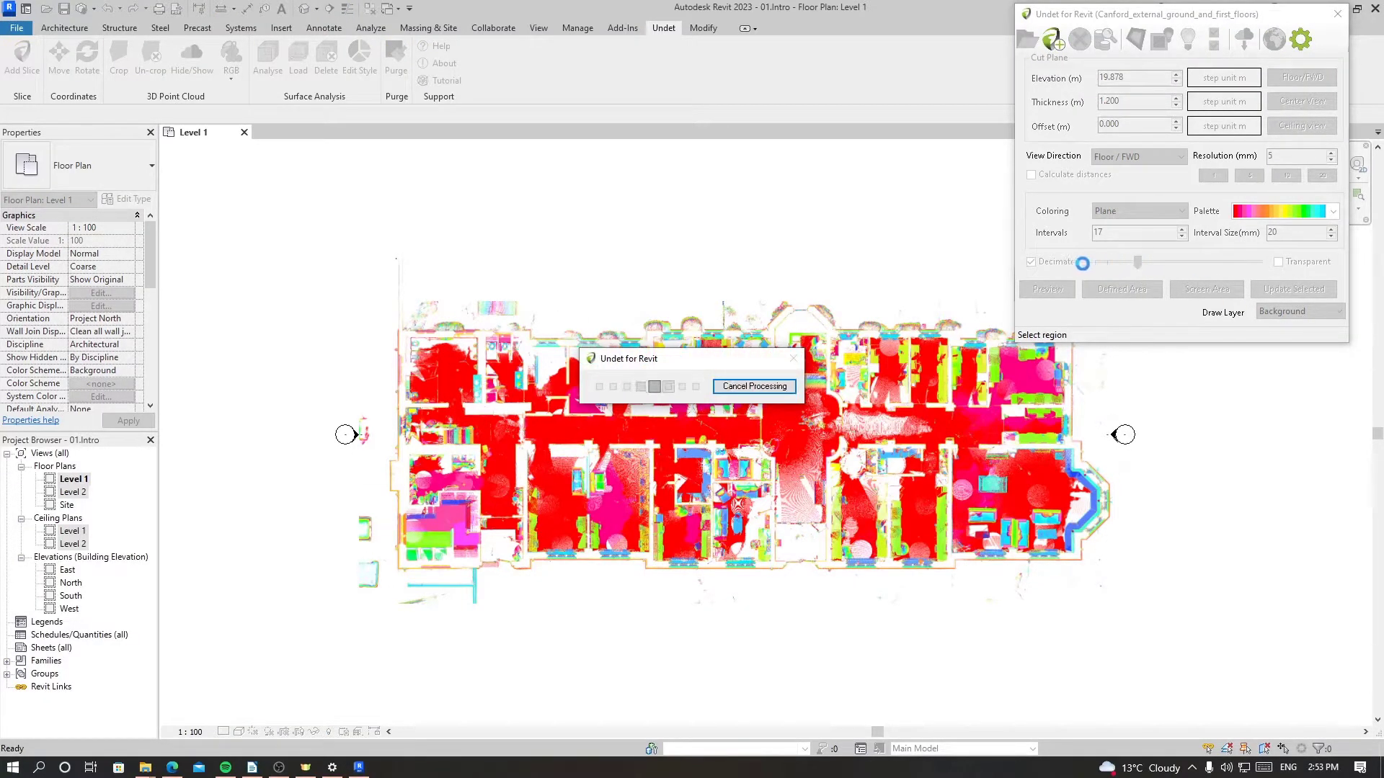
Examine the point density of the decimated slice along the corridor and compare it with the adjoining full-plan image
scroll(742, 413, "up", 5)
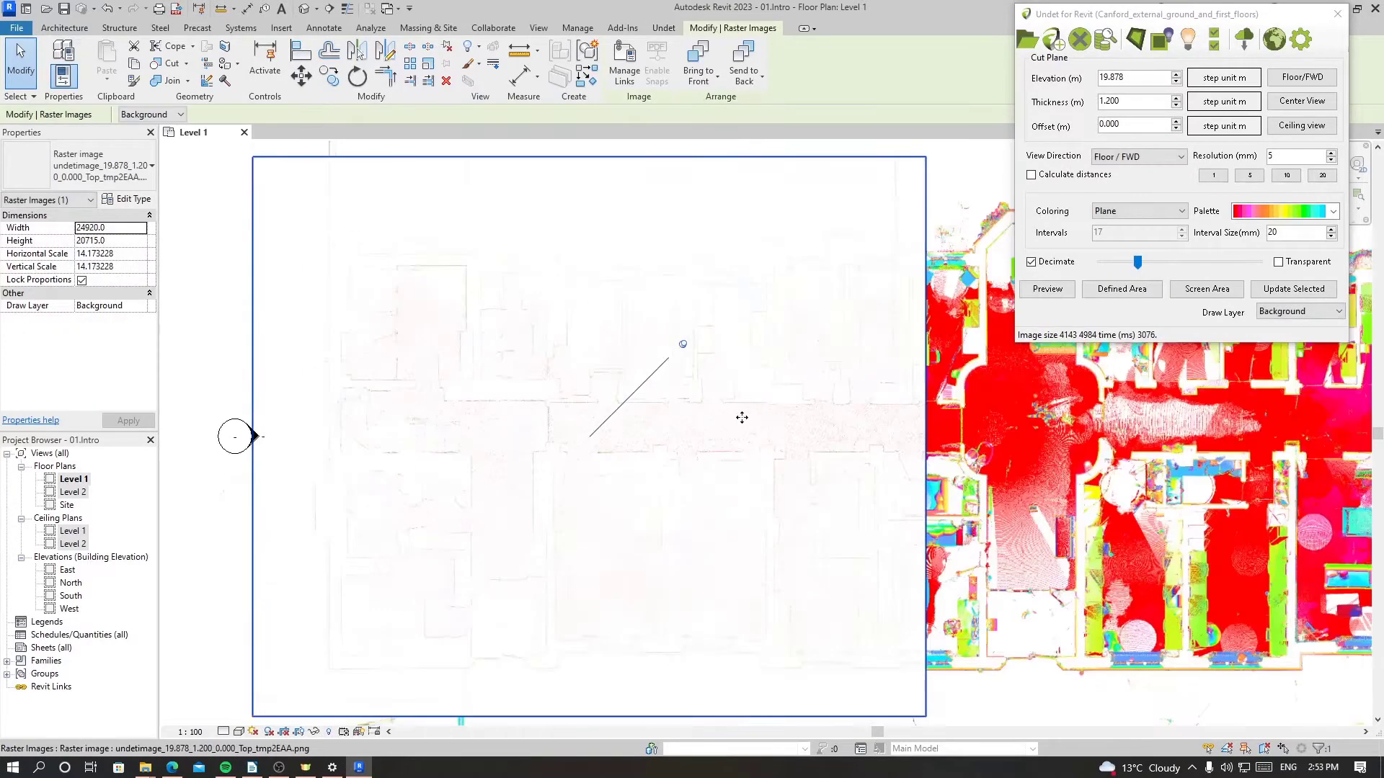
middle_click_drag(769, 442, 544, 449)
scroll(770, 444, "up", 1)
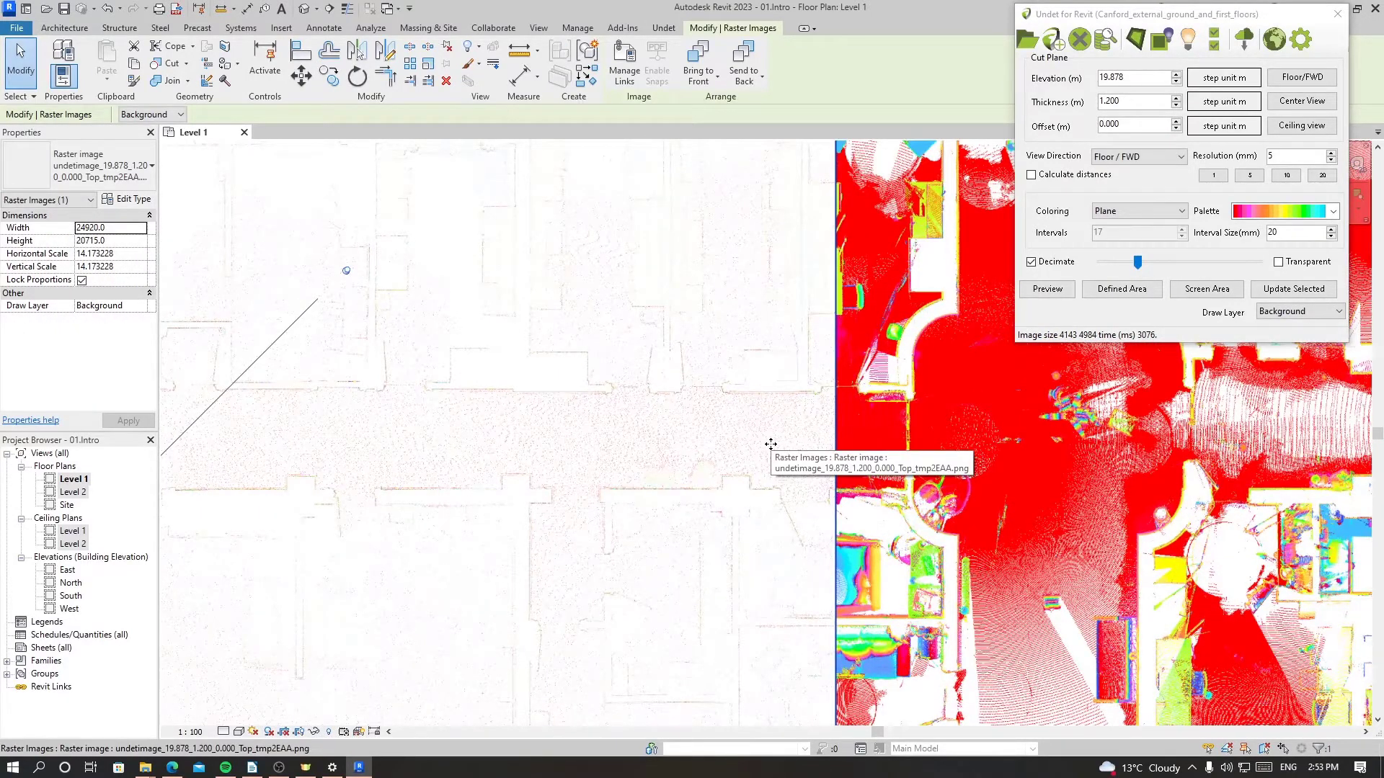
scroll(770, 444, "up", 4)
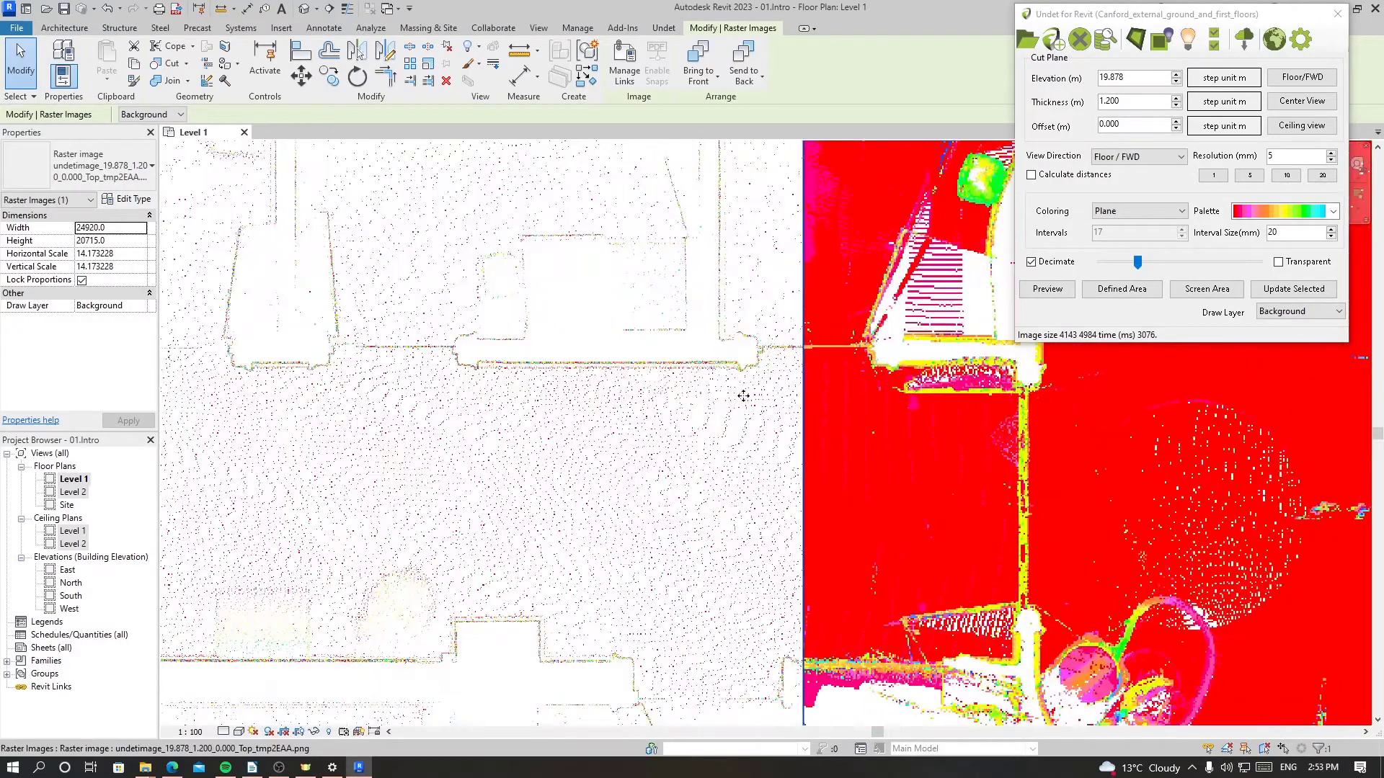
scroll(454, 434, "down", 5)
middle_click_drag(454, 434, 735, 438)
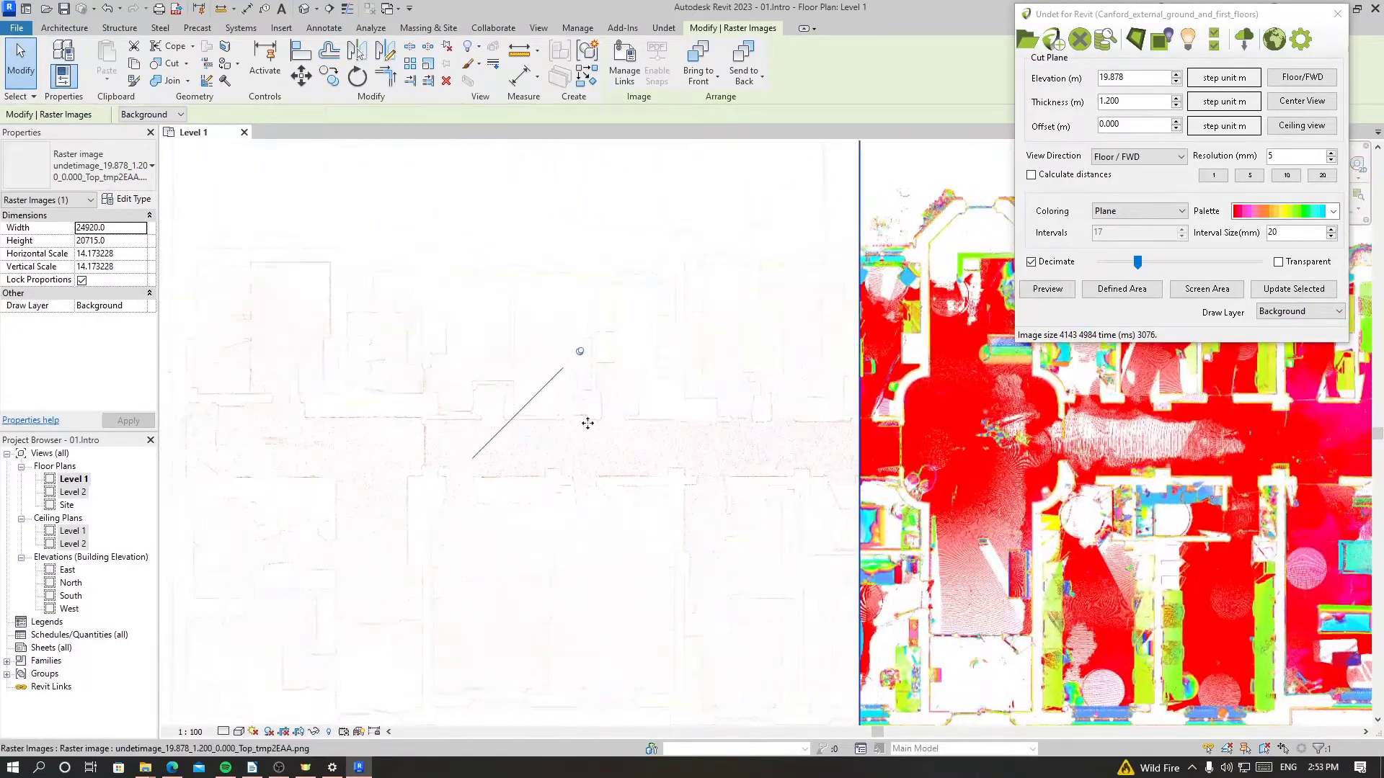
middle_click_drag(605, 511, 713, 429)
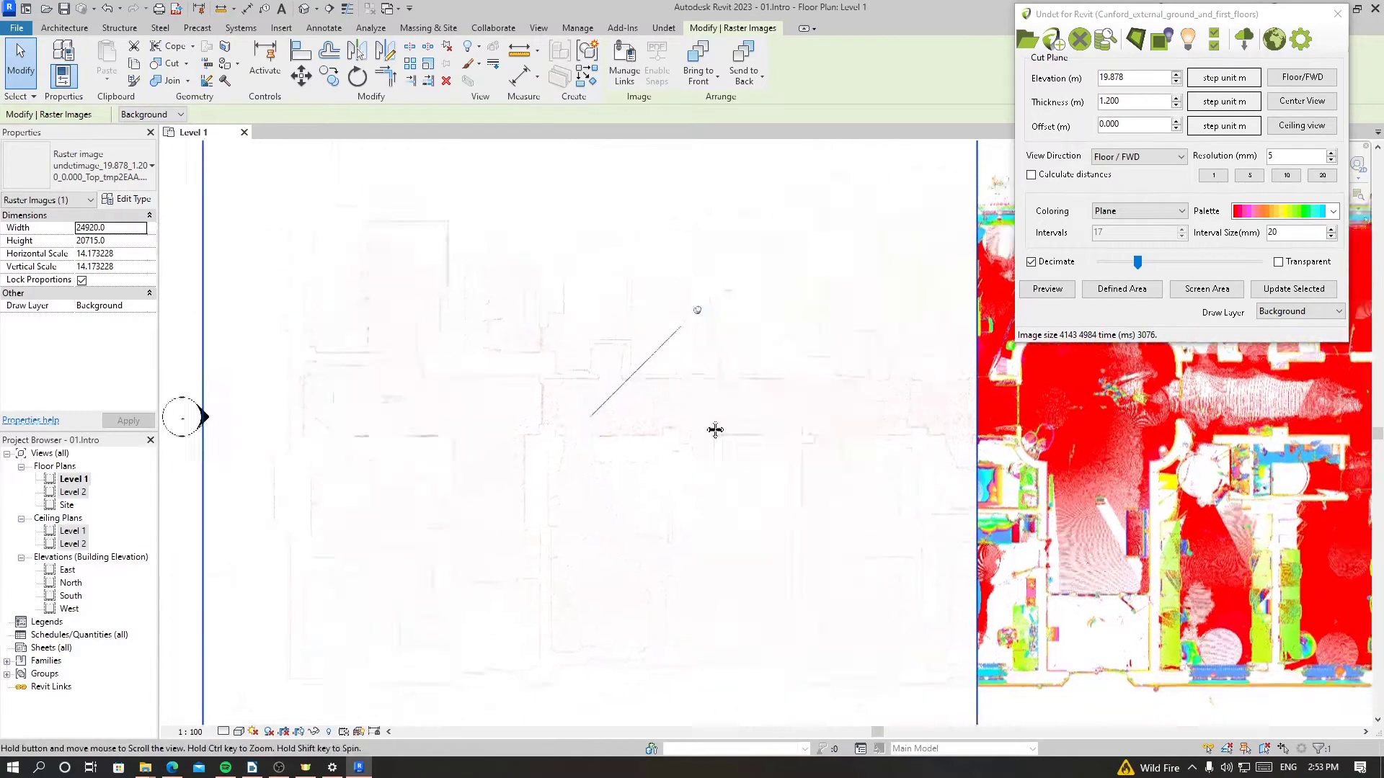
scroll(490, 452, "down", 2)
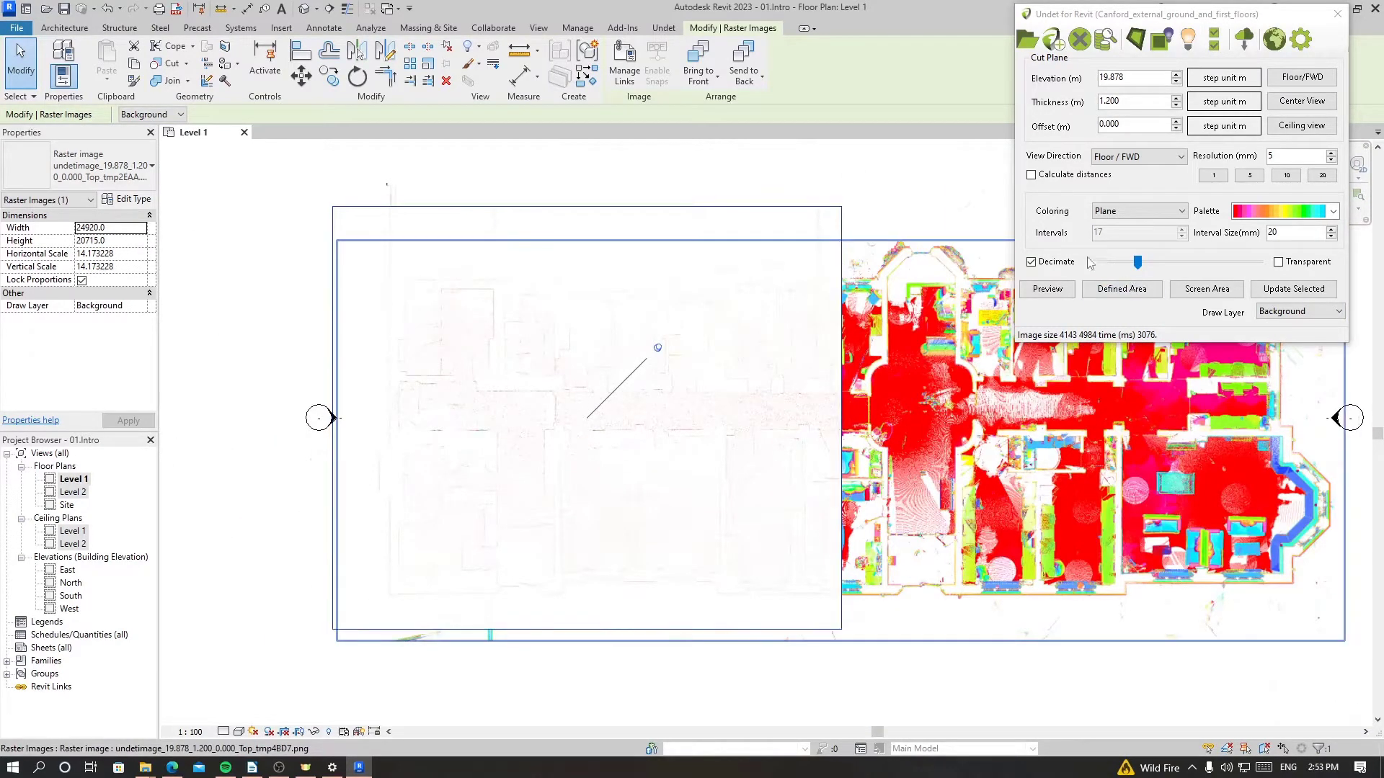
Disable decimation and update the selected slice image over the left part of the plan
left_click(1056, 263)
left_click(1293, 288)
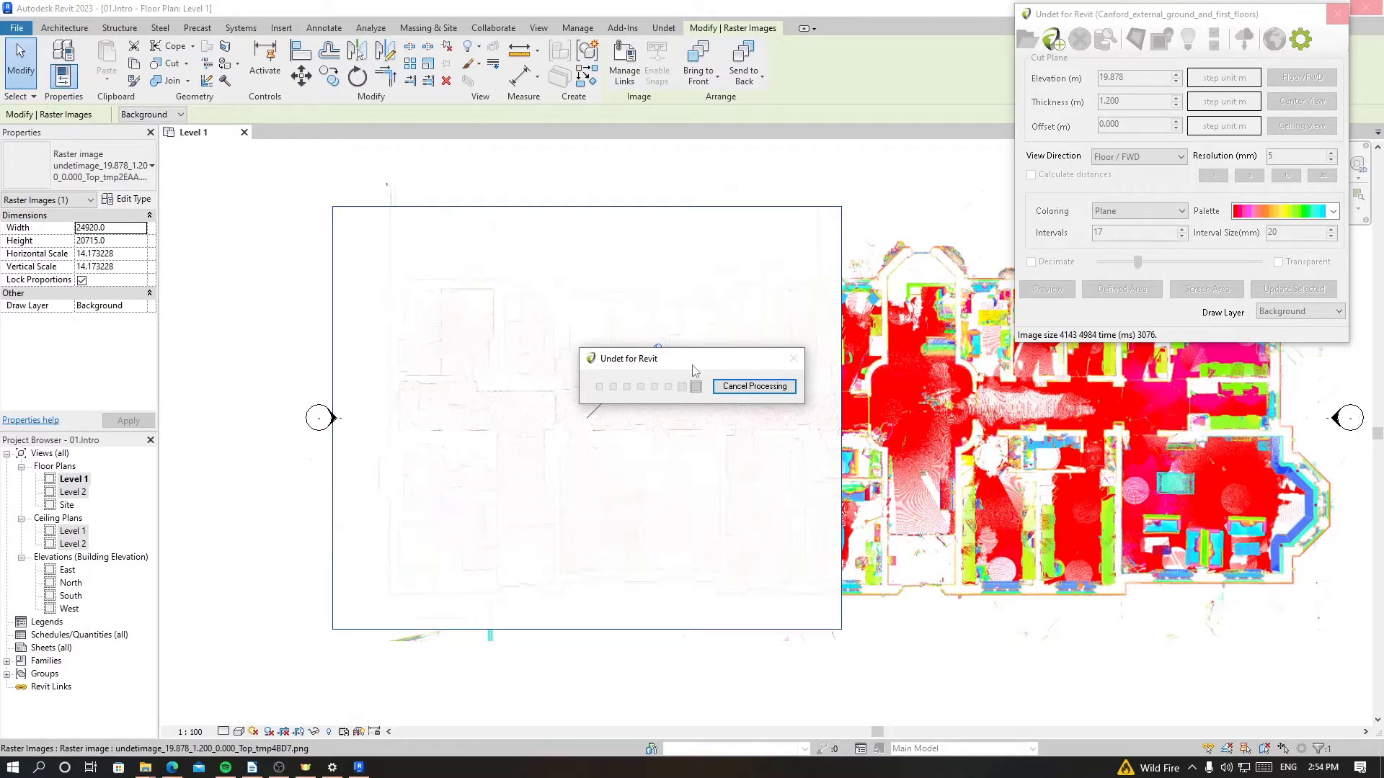
left_click_drag(694, 368, 624, 288)
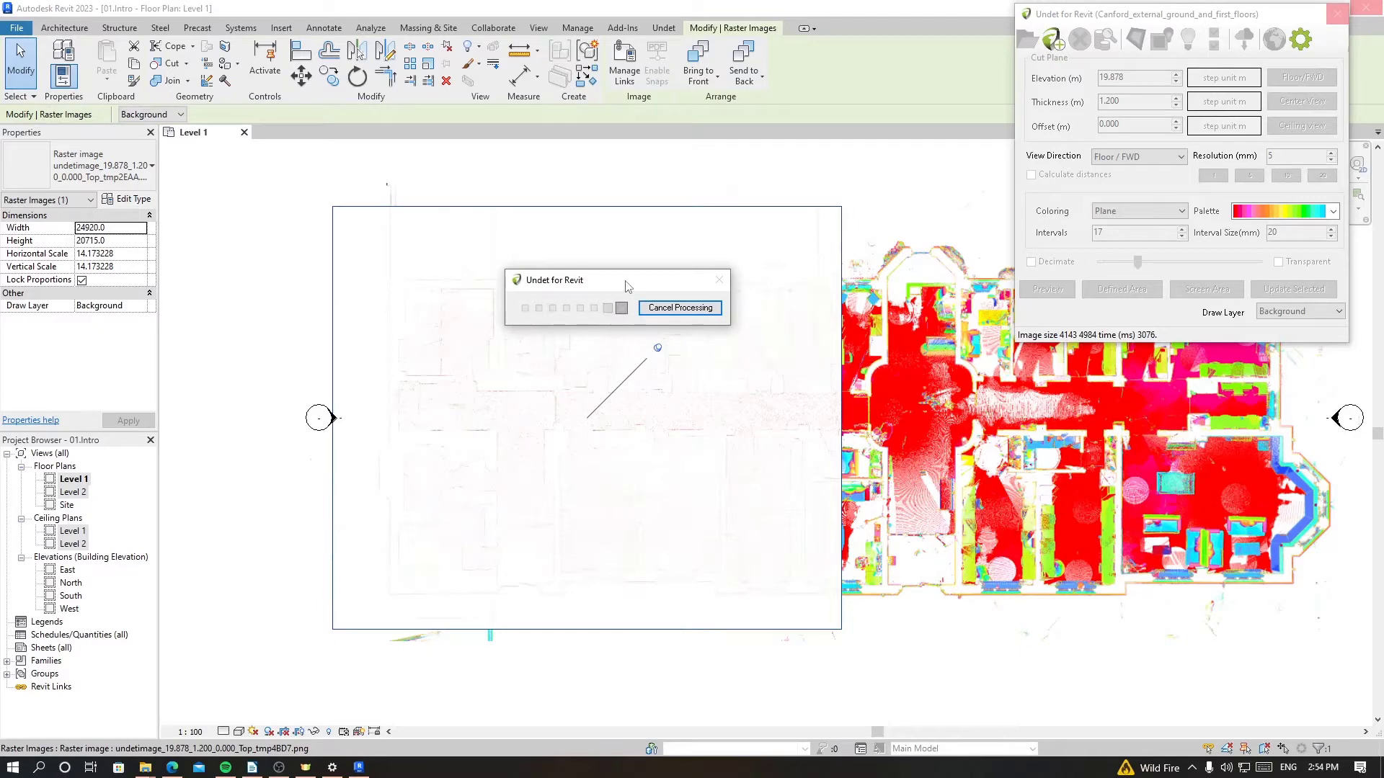
Examine the point detail of the undecimated slice and of the full-plan image around the central bay window
scroll(664, 317, "up", 1)
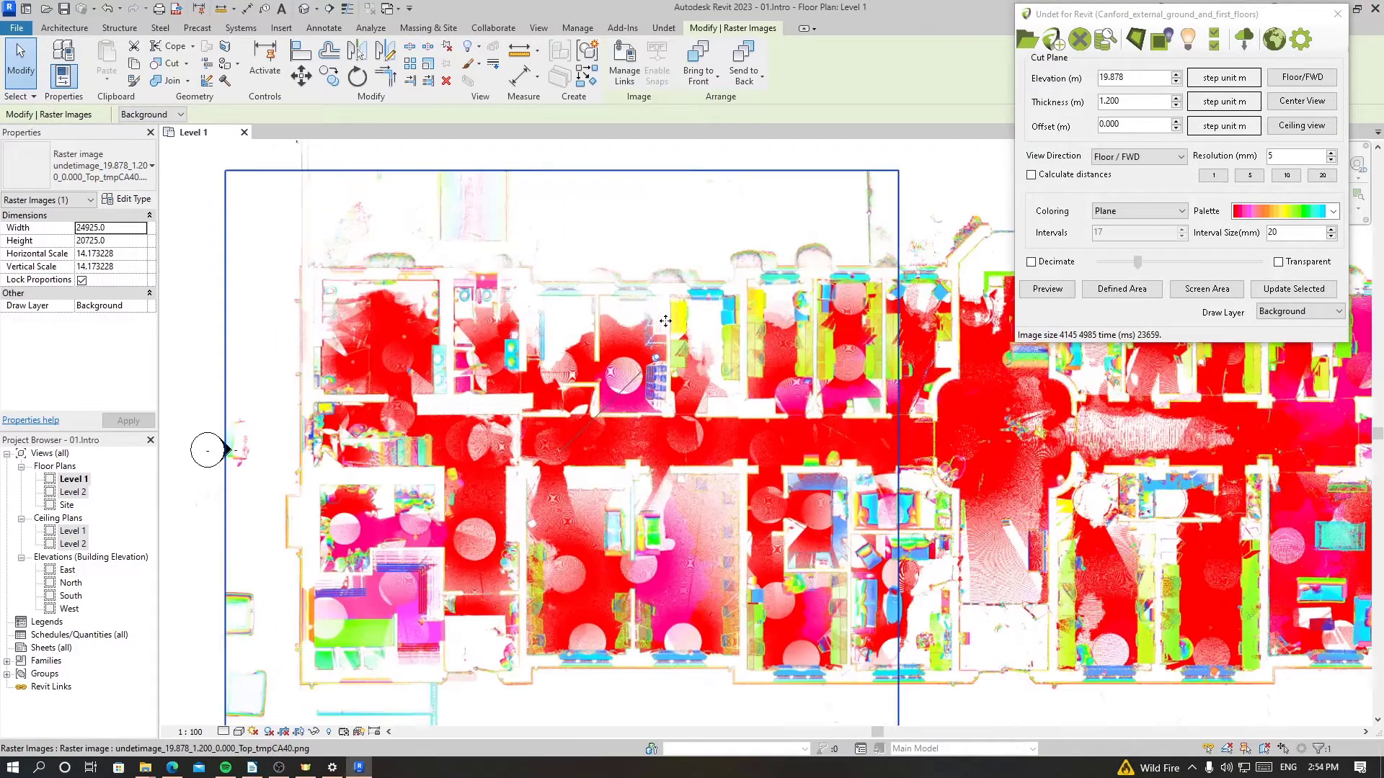
middle_click_drag(850, 378, 837, 316)
scroll(837, 316, "down", 1)
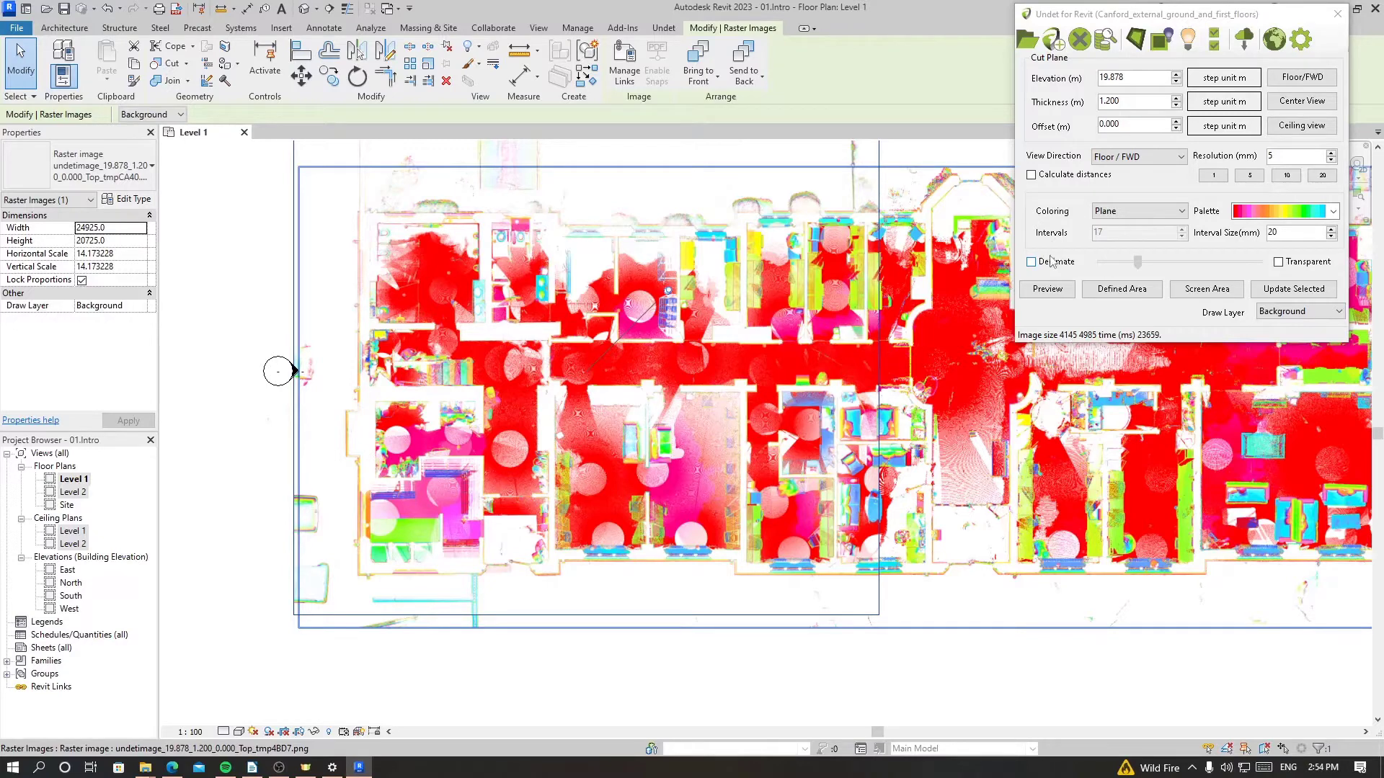
middle_click_drag(635, 413, 589, 421)
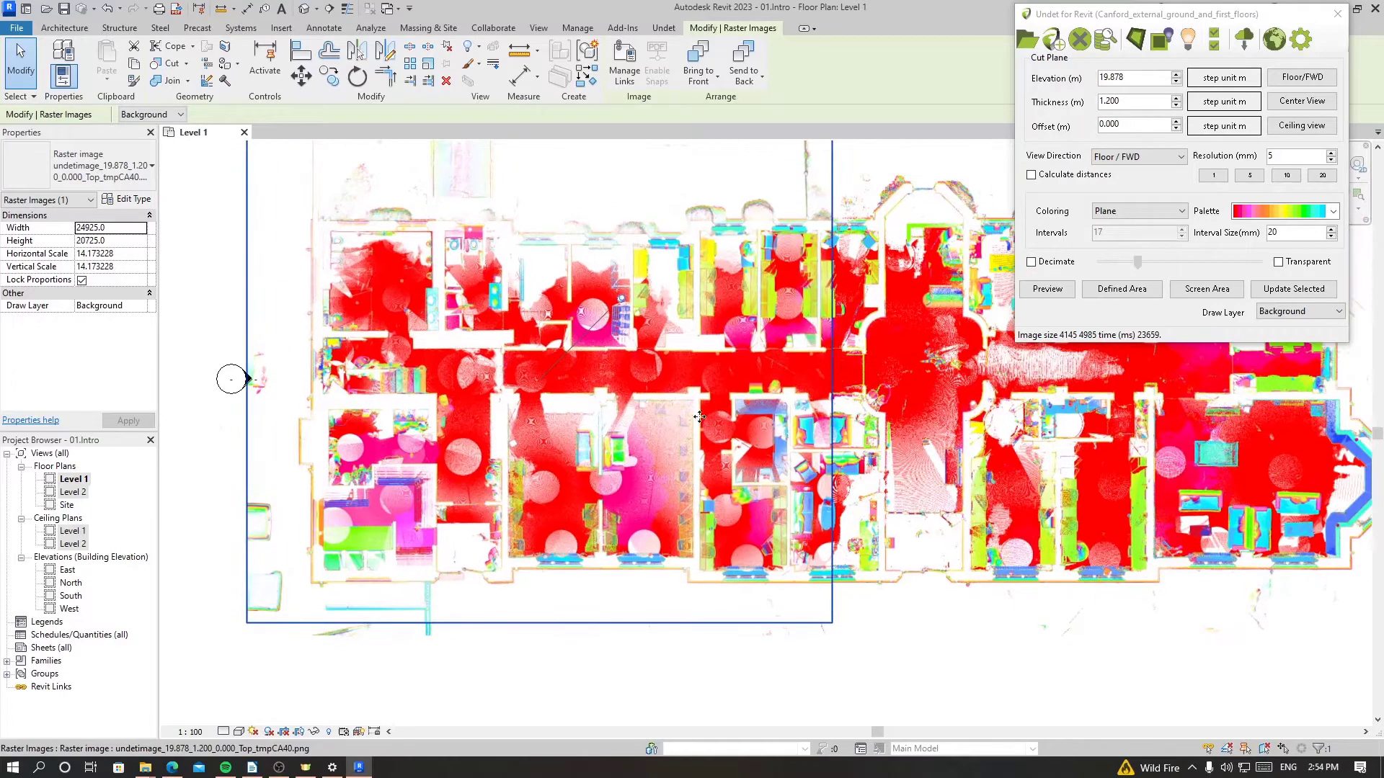
scroll(891, 401, "down", 1)
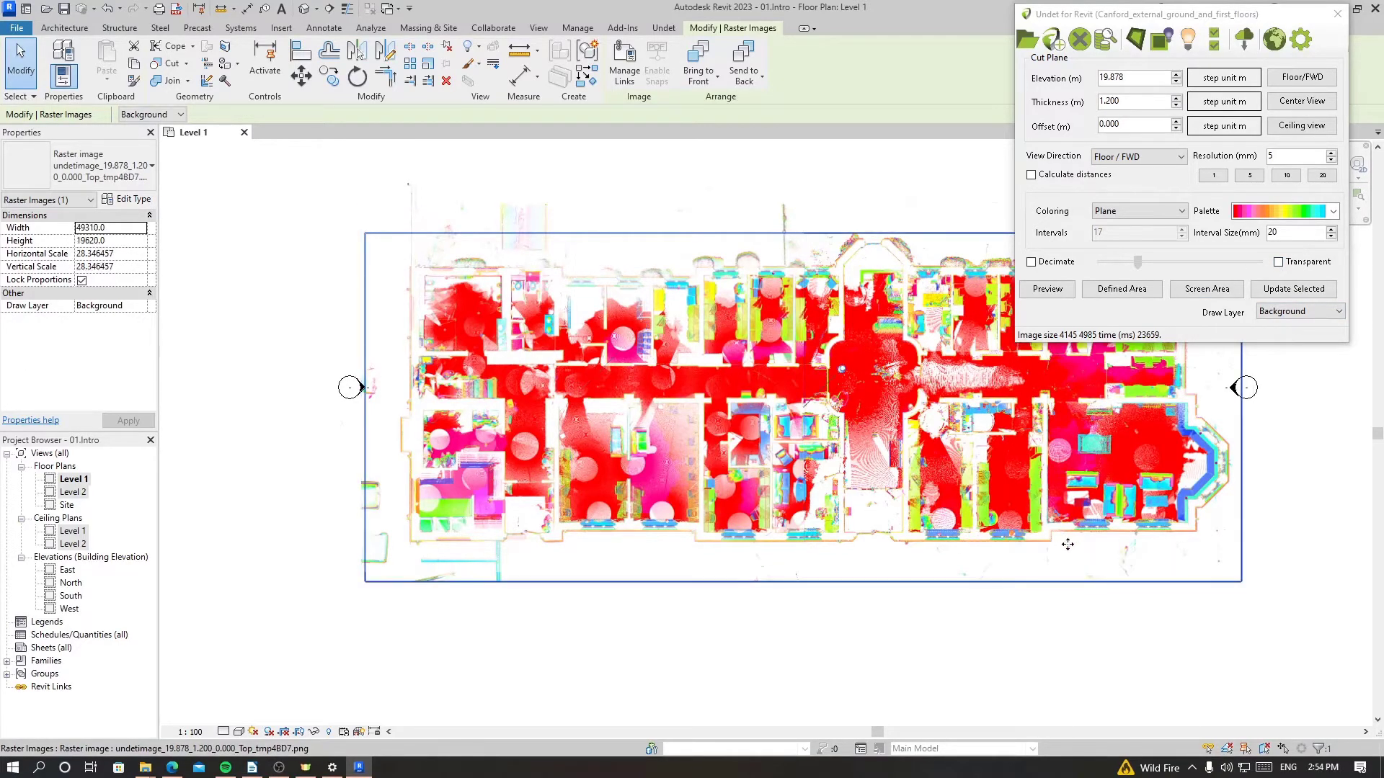
scroll(864, 274, "up", 5)
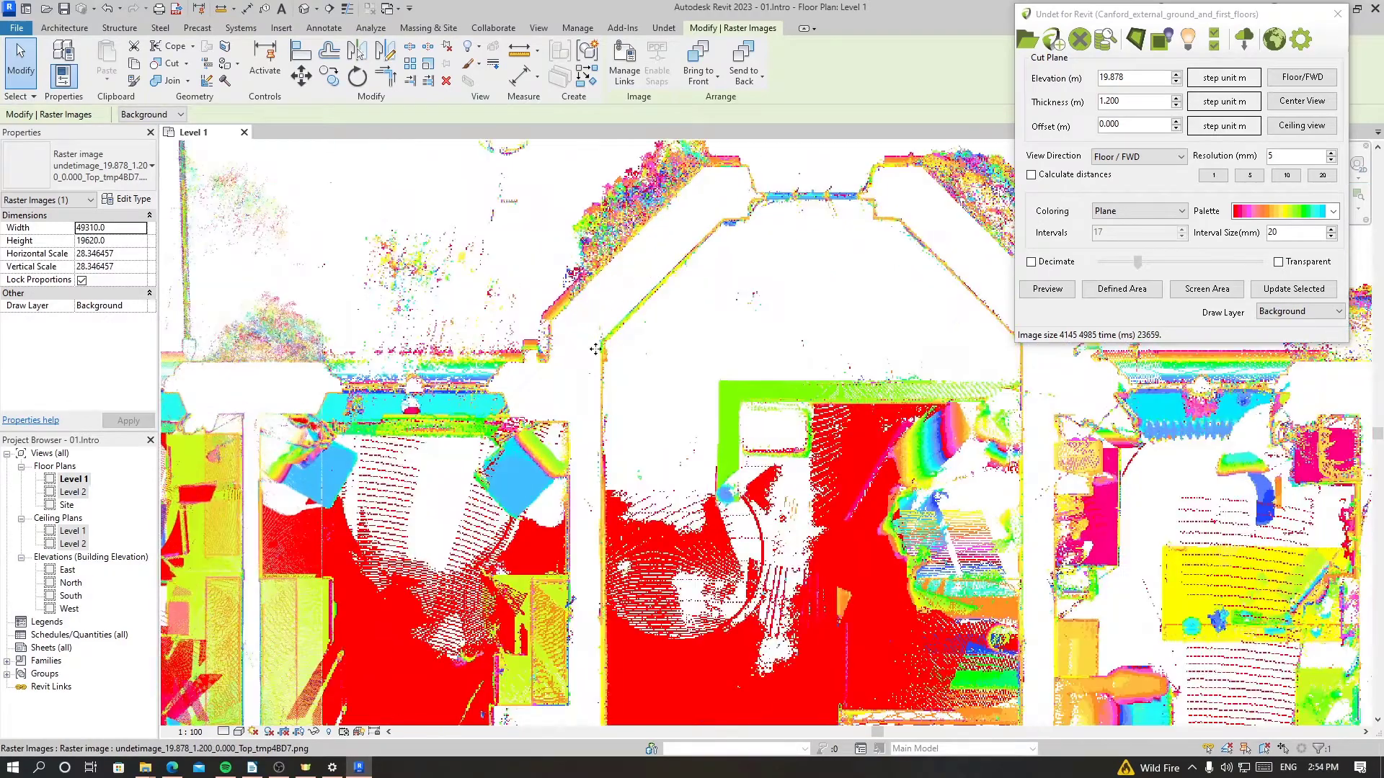
middle_click_drag(587, 436, 590, 353)
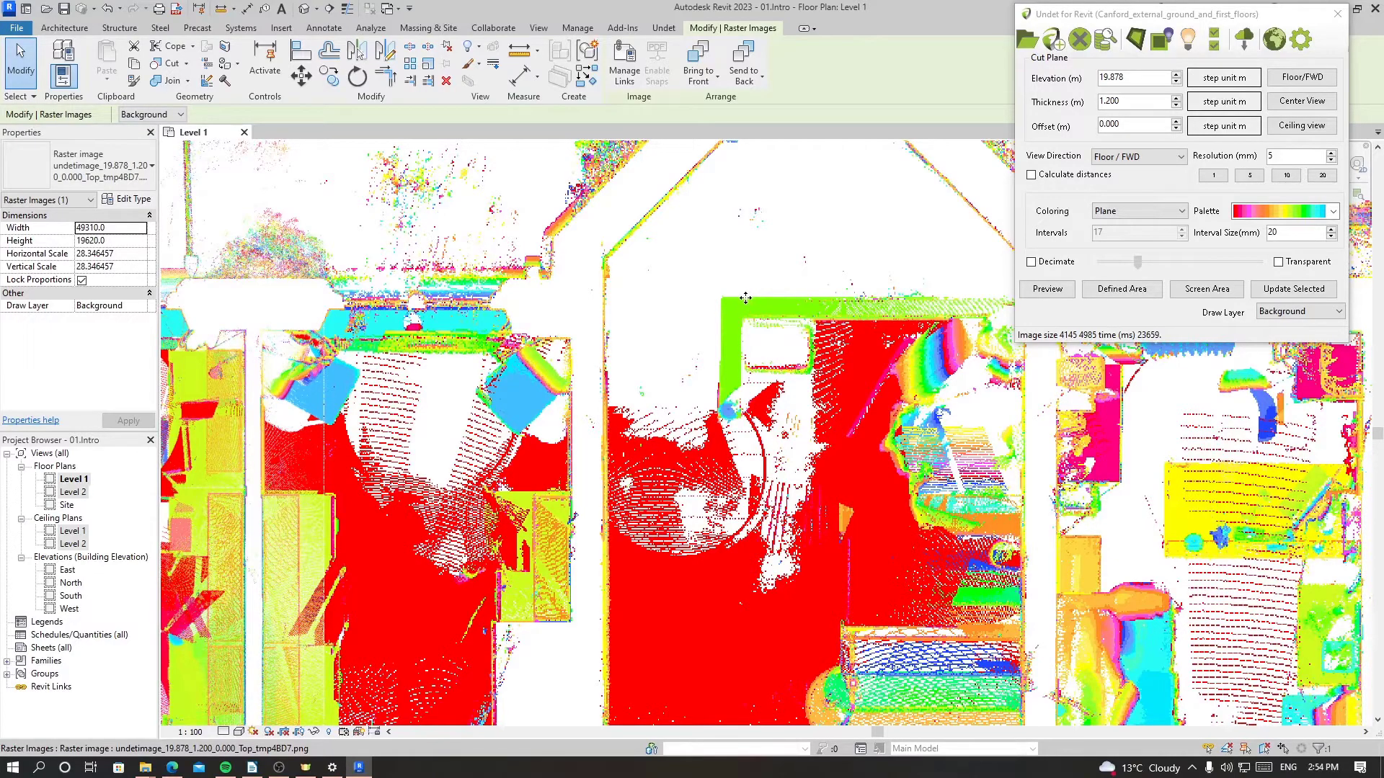
scroll(745, 298, "down", 8)
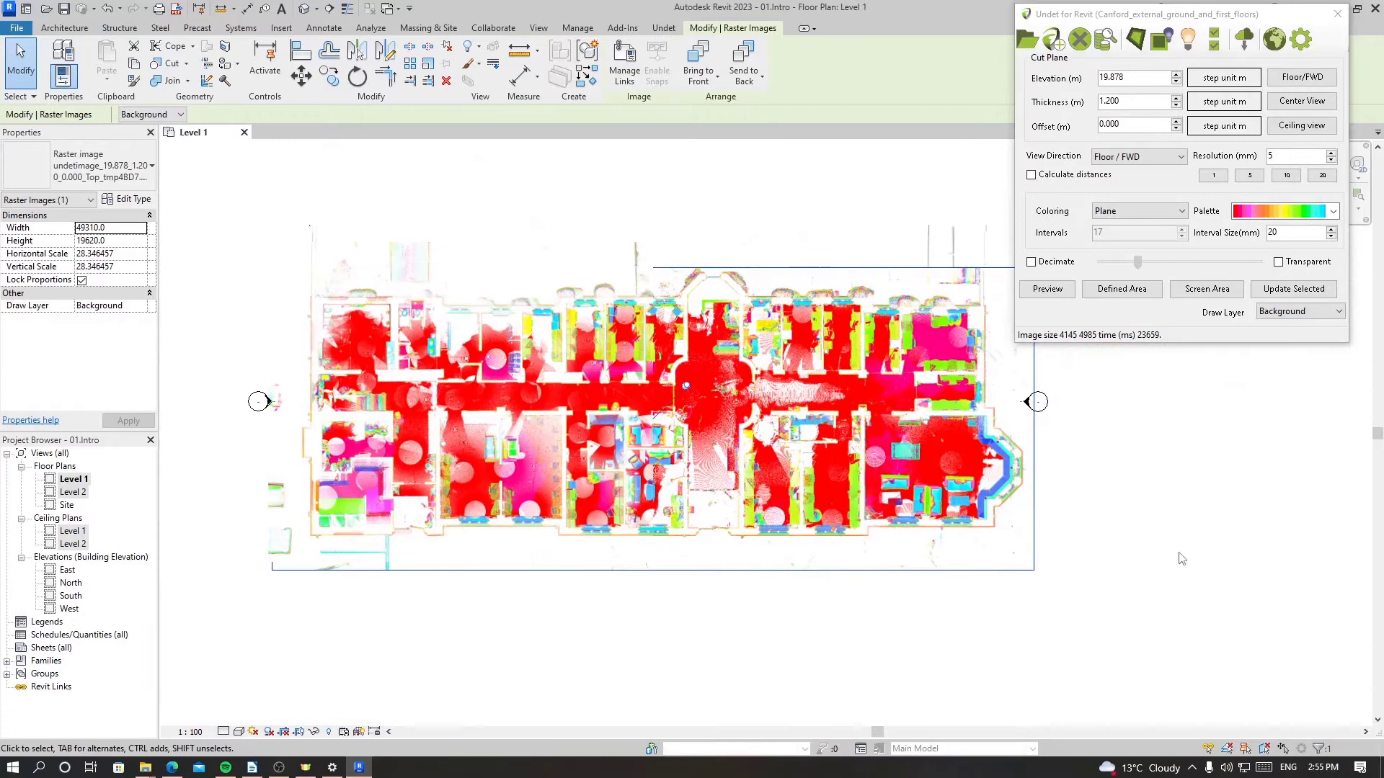
Create a non-transparent Center View slice 0.070 m thick with BW coloring over a defined area about 22.2 by 24.2 m on the plan's left part
left_click(1168, 555)
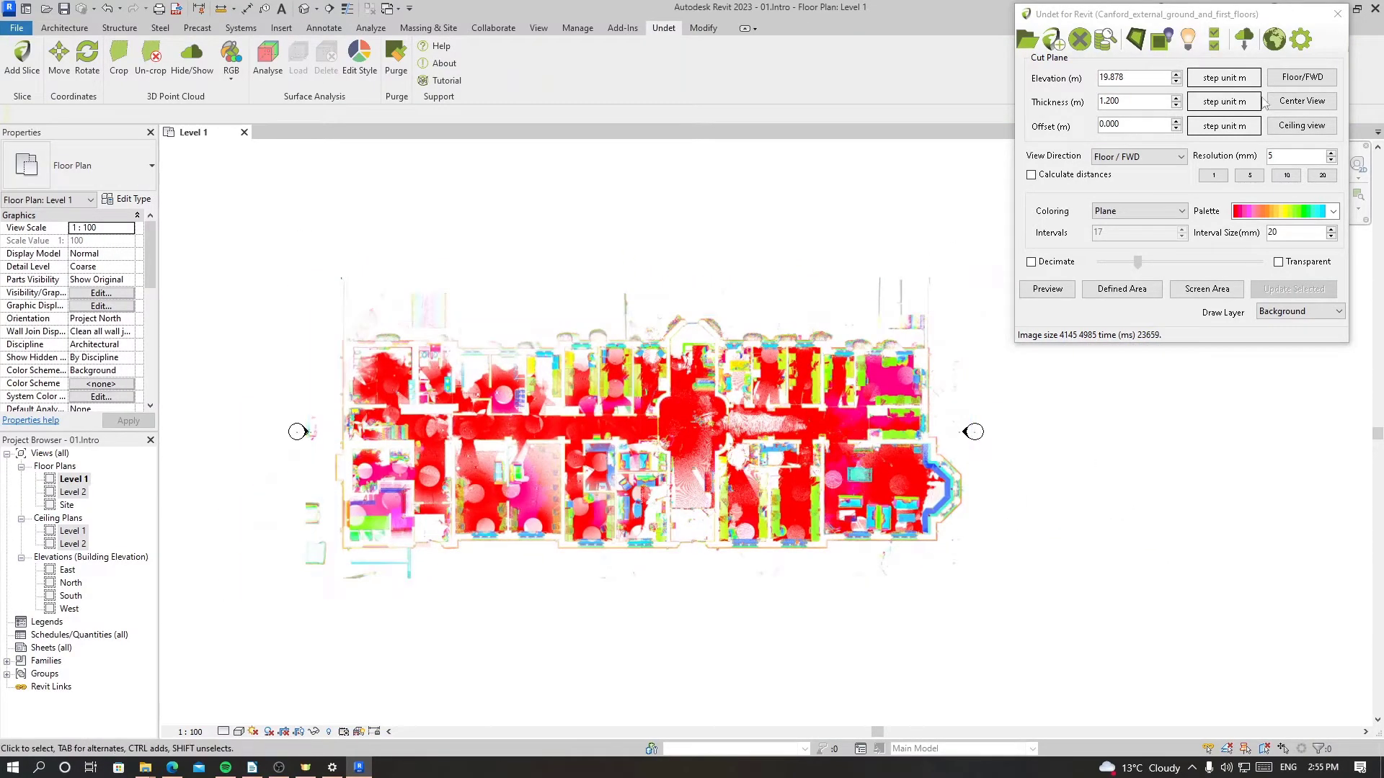
left_click(1310, 103)
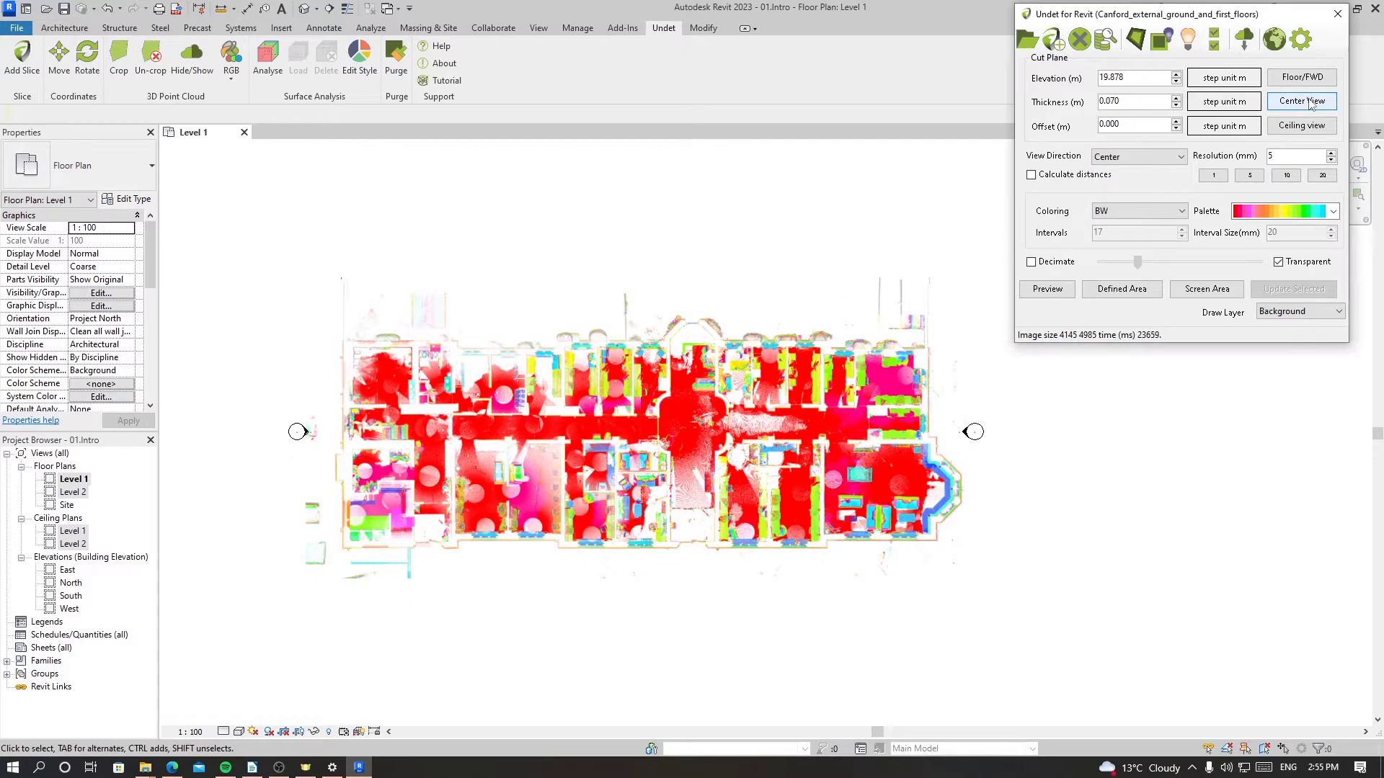
left_click(1277, 262)
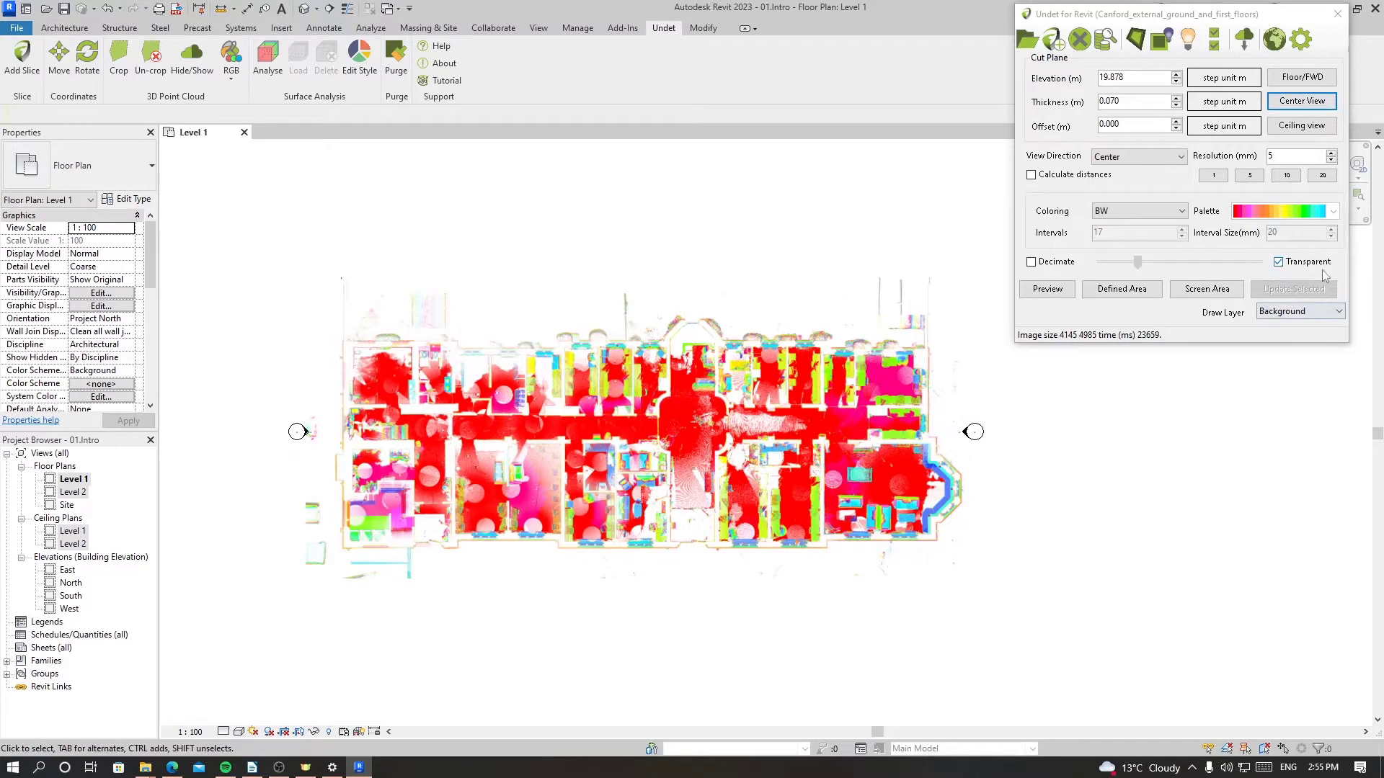
left_click(1279, 263)
left_click(1122, 290)
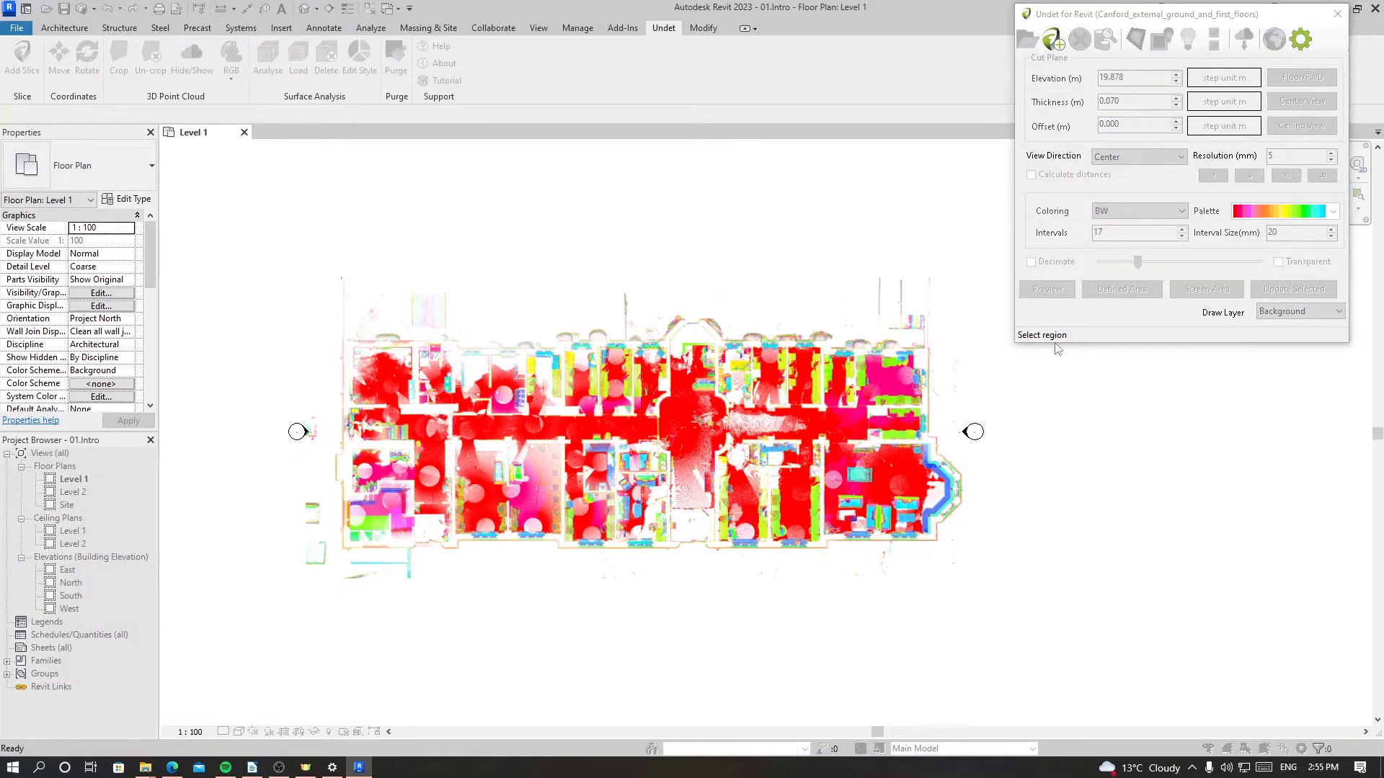
left_click(294, 267)
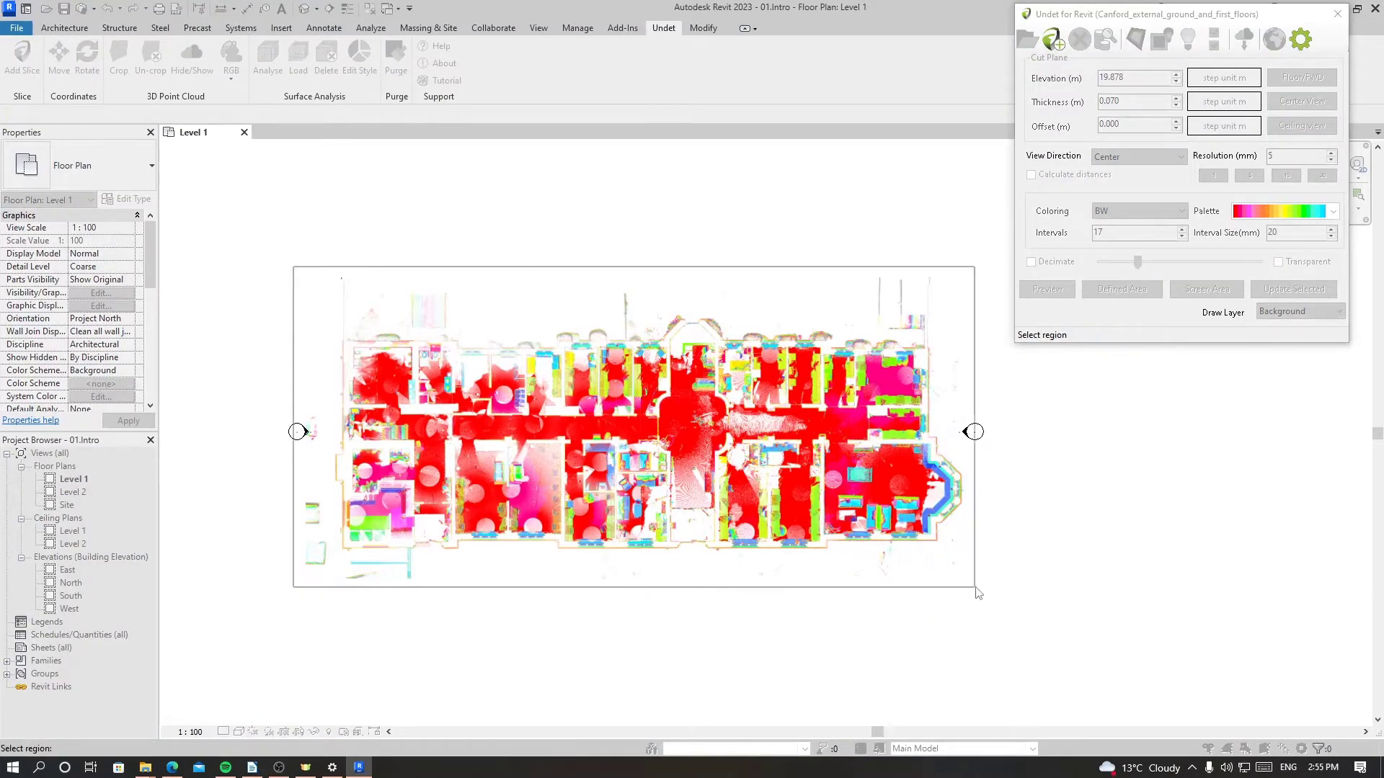
left_click(599, 597)
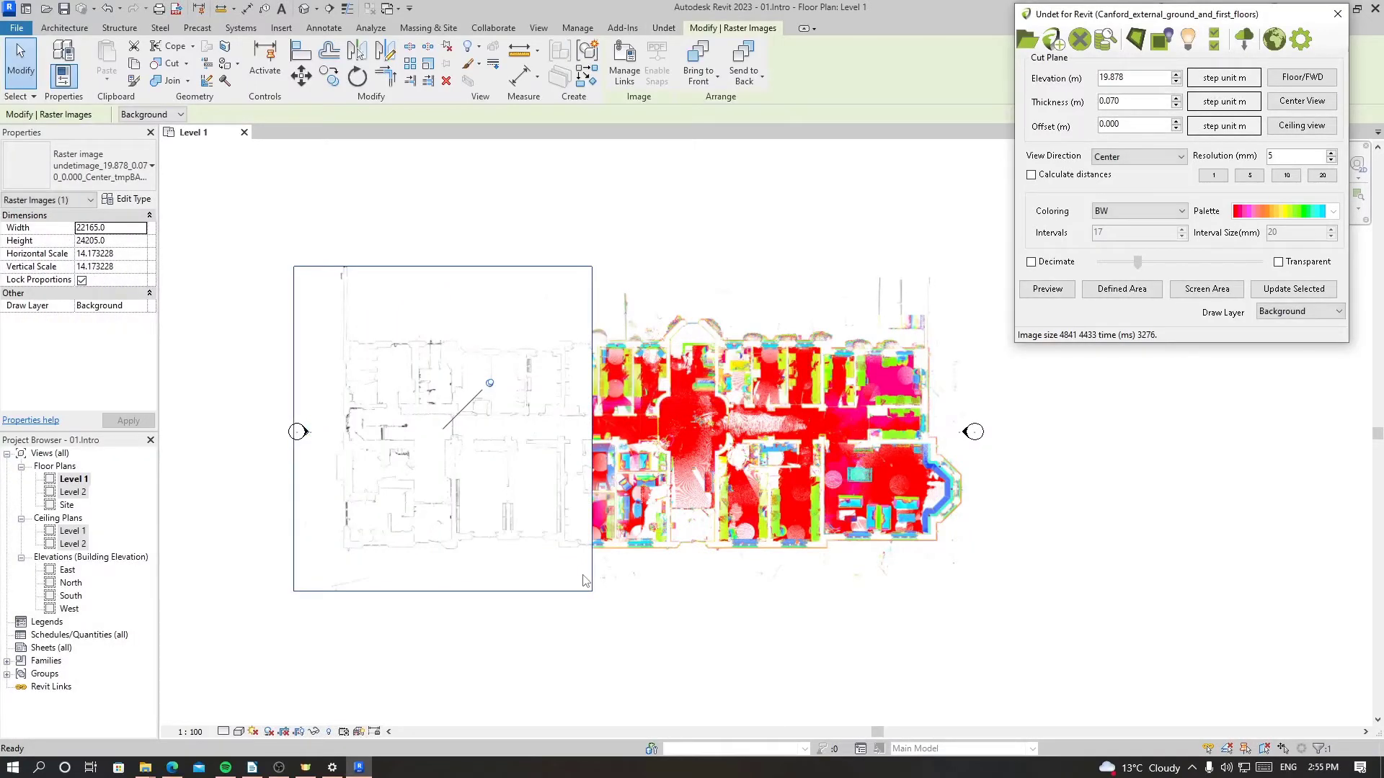
Examine how the non-transparent slice covers the colored full-plan image, and check which raster image lies beneath it
scroll(444, 400, "up", 3)
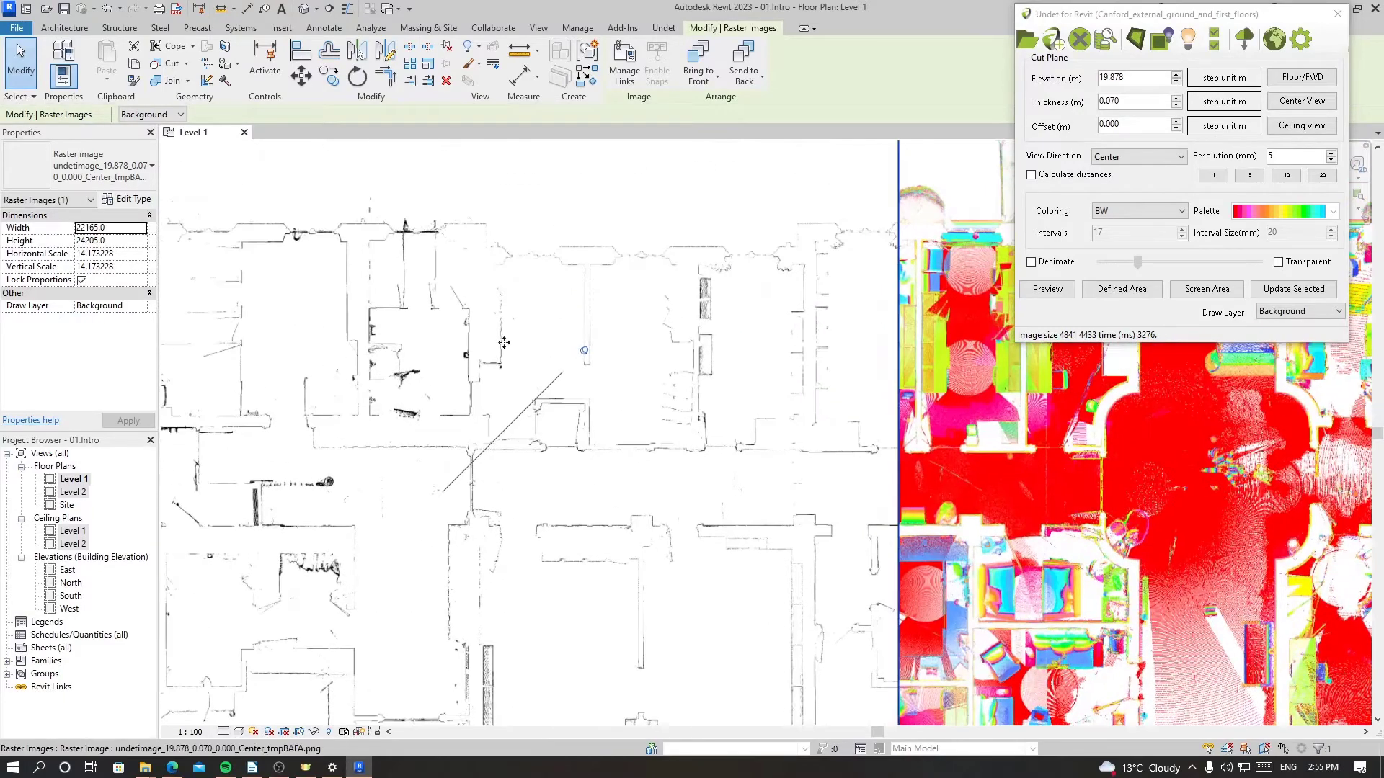
middle_click_drag(600, 427, 558, 434)
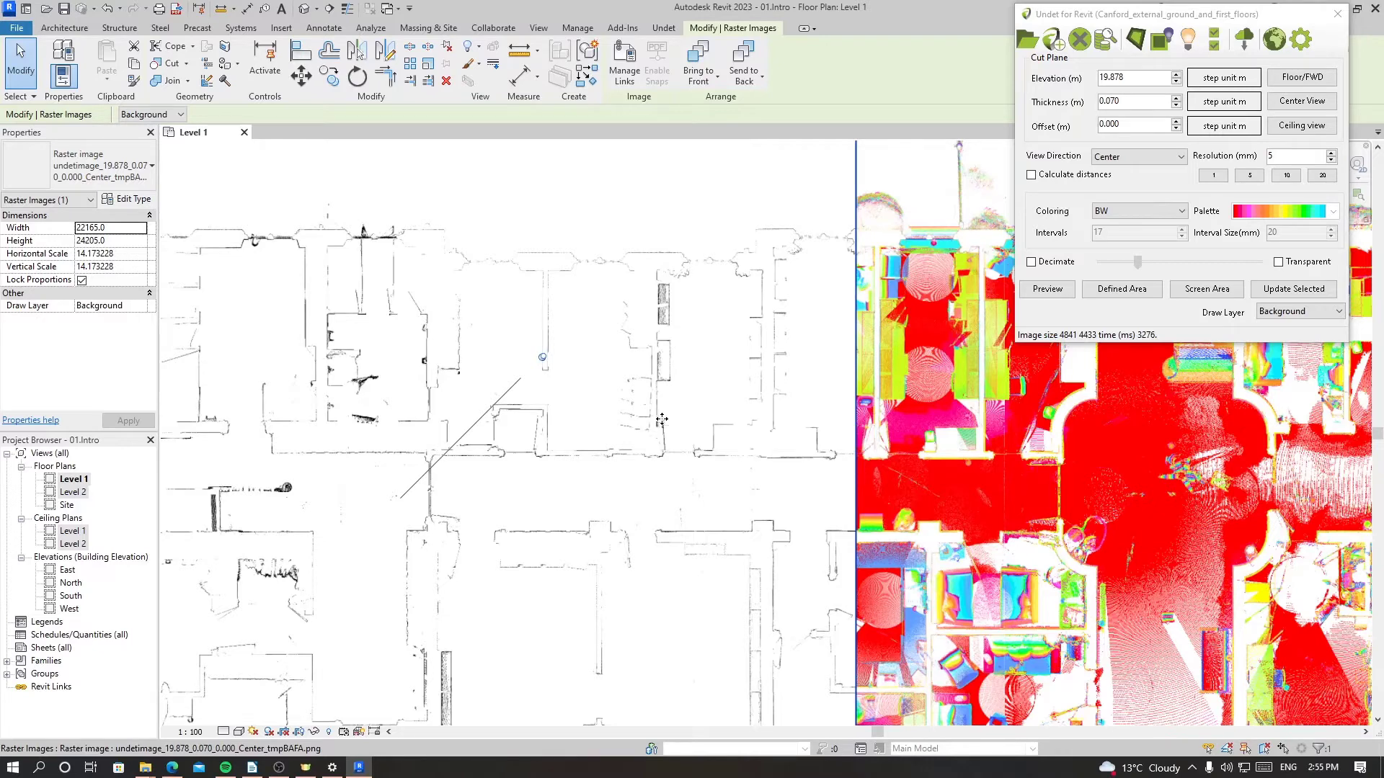
scroll(612, 281, "down", 2)
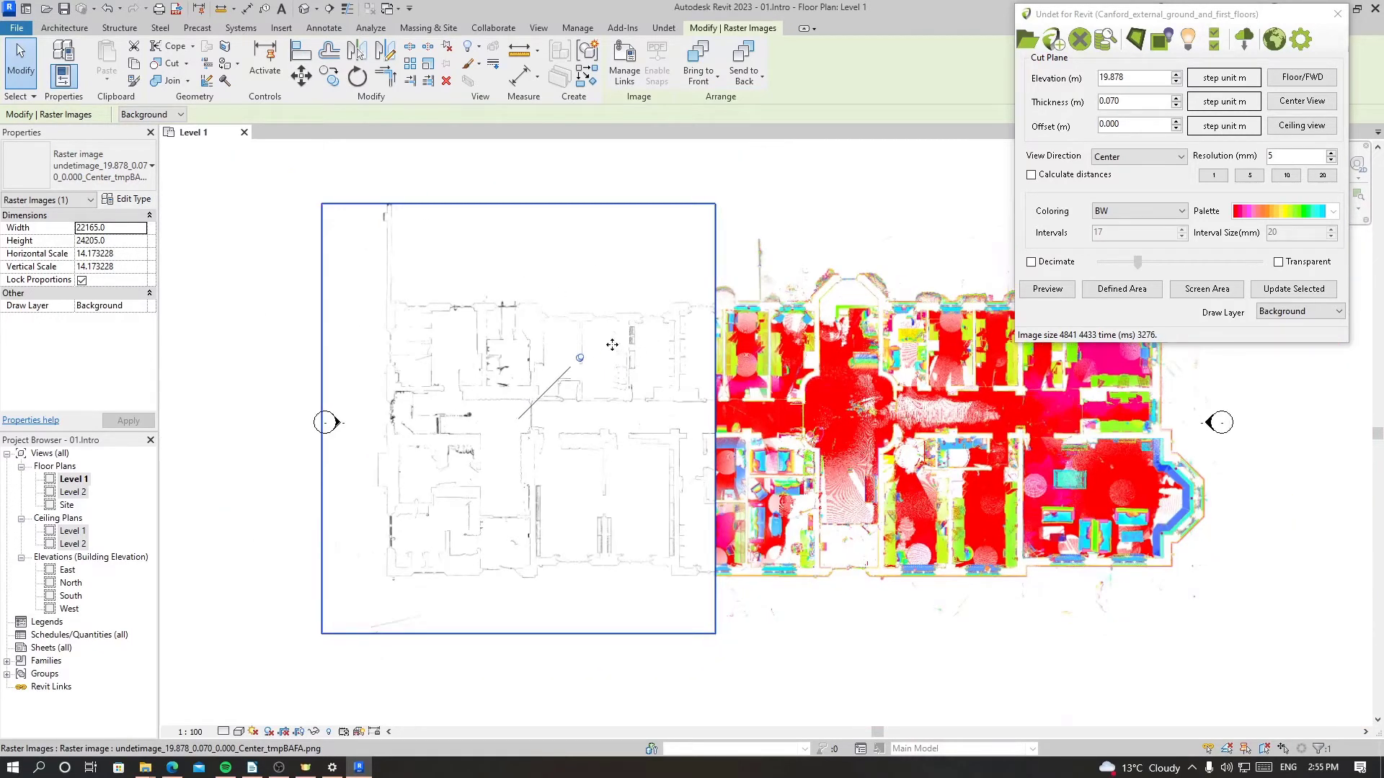
left_click(1223, 666)
left_click(577, 441)
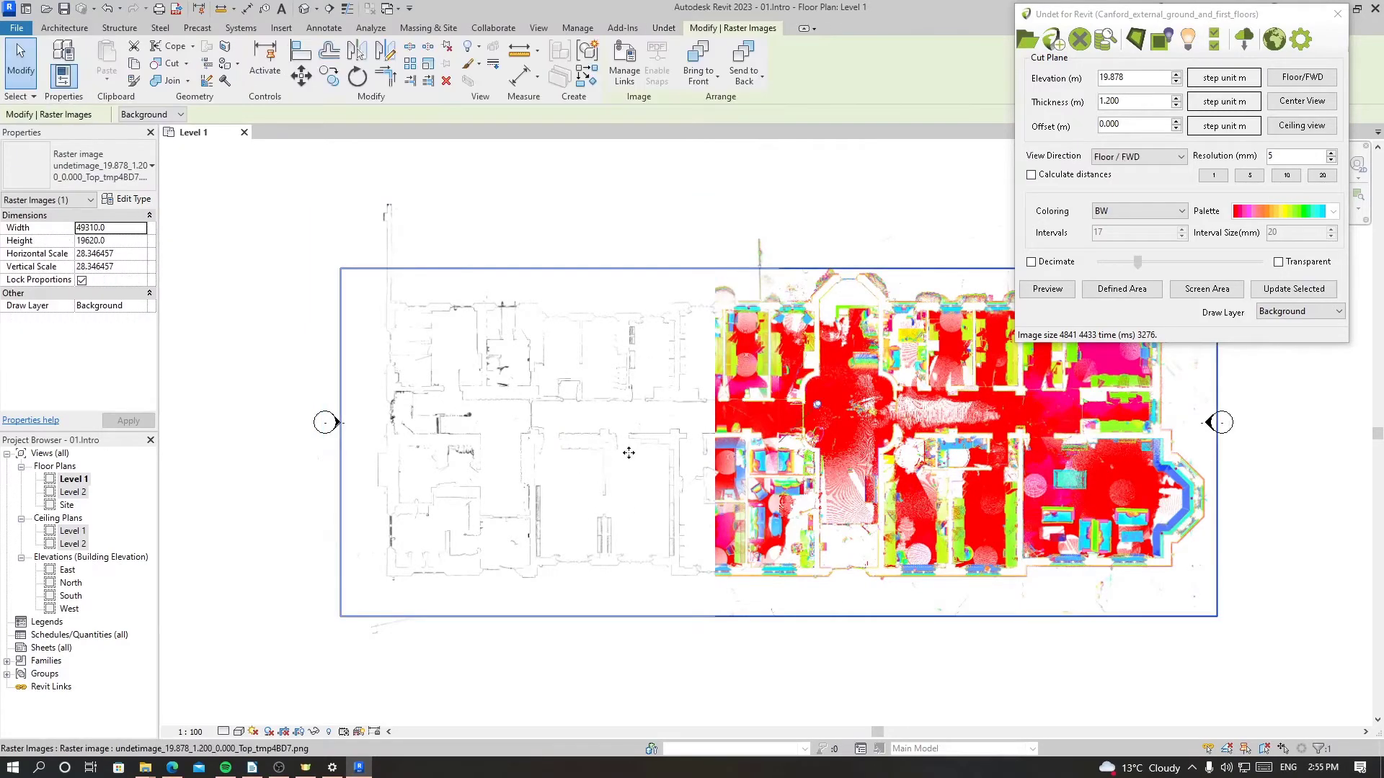
key("Escape")
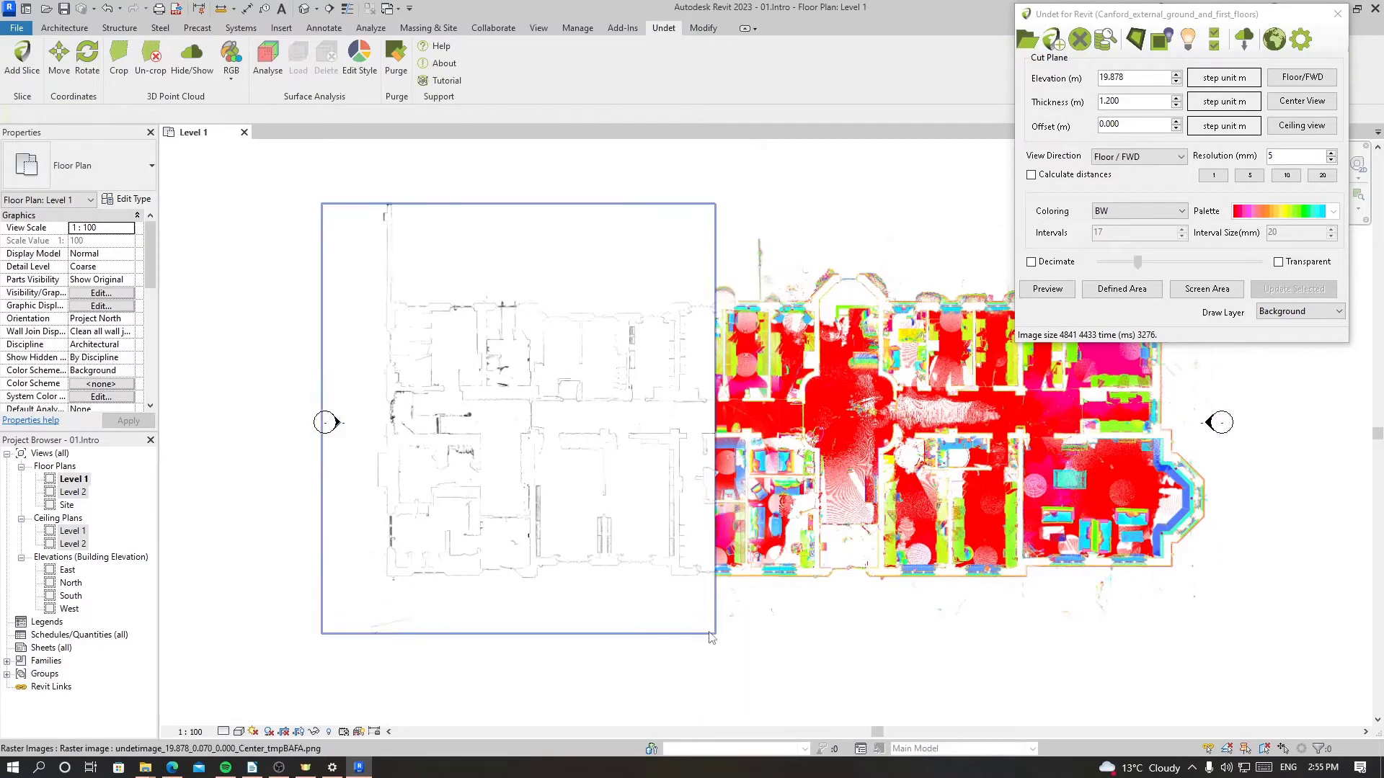
Reuse the left slice's settings to create a transparent 0.070 m Center View slice over a defined area about 22.5 by 24.9 m on the plan's right part
left_click(713, 634)
left_click(1277, 261)
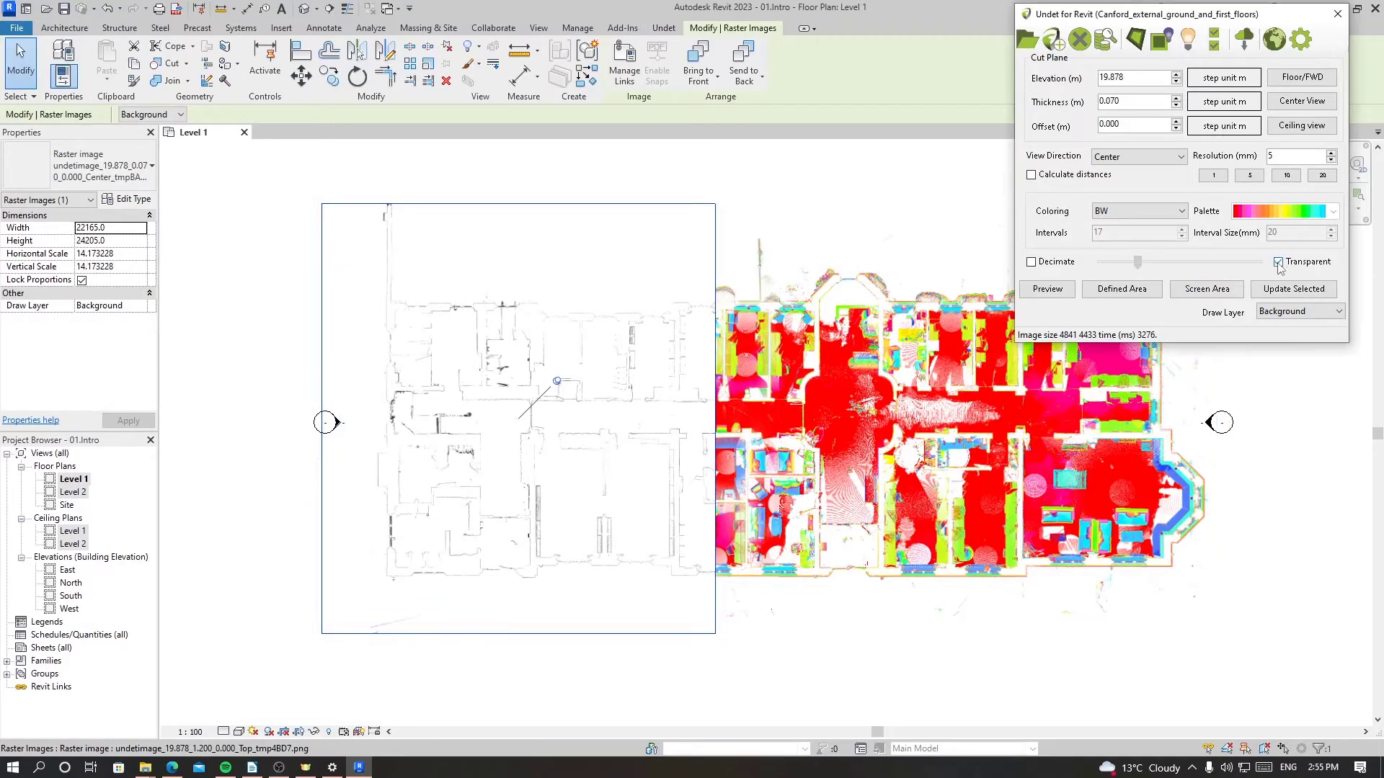
left_click(1116, 291)
middle_click_drag(893, 425, 732, 425)
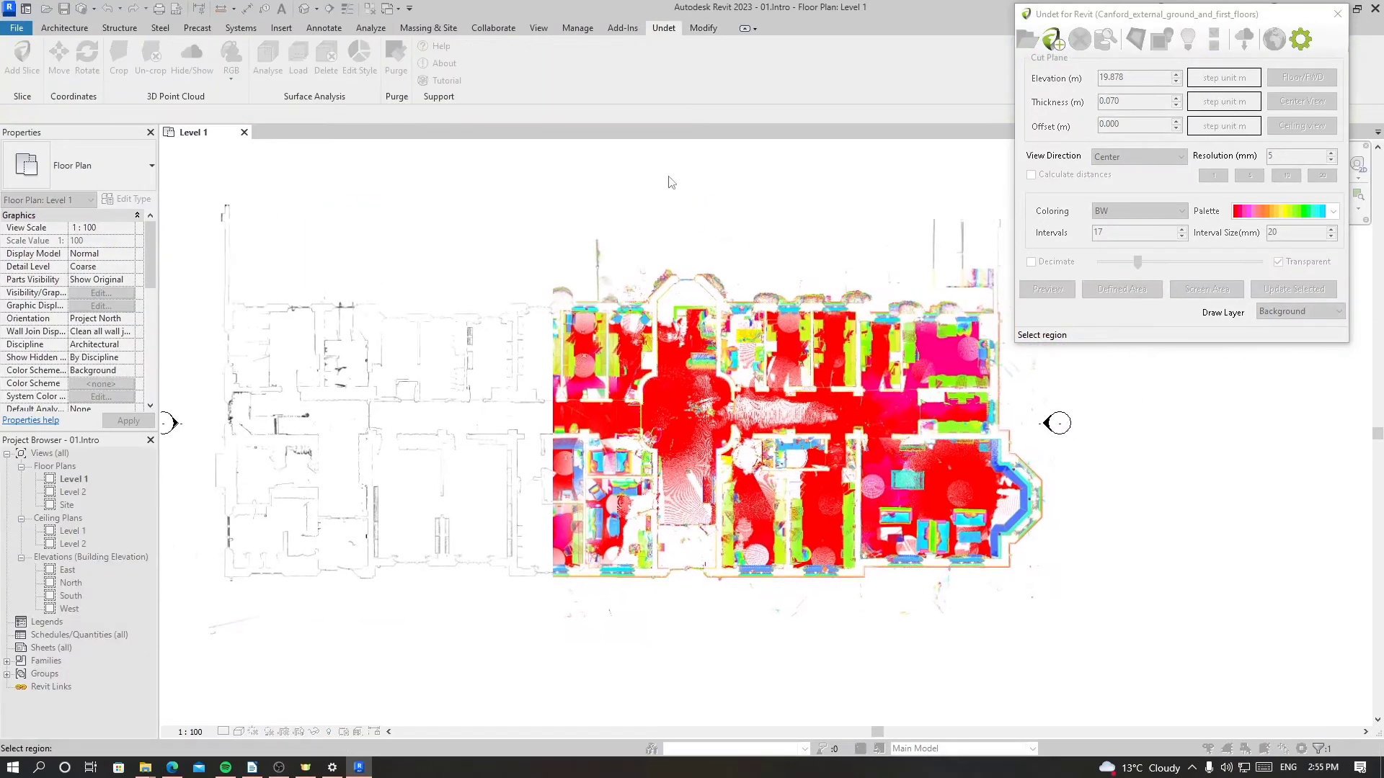
mouse_move(669, 176)
left_mouse_down()
mouse_move(1047, 607)
mouse_move(1079, 620)
left_mouse_up()
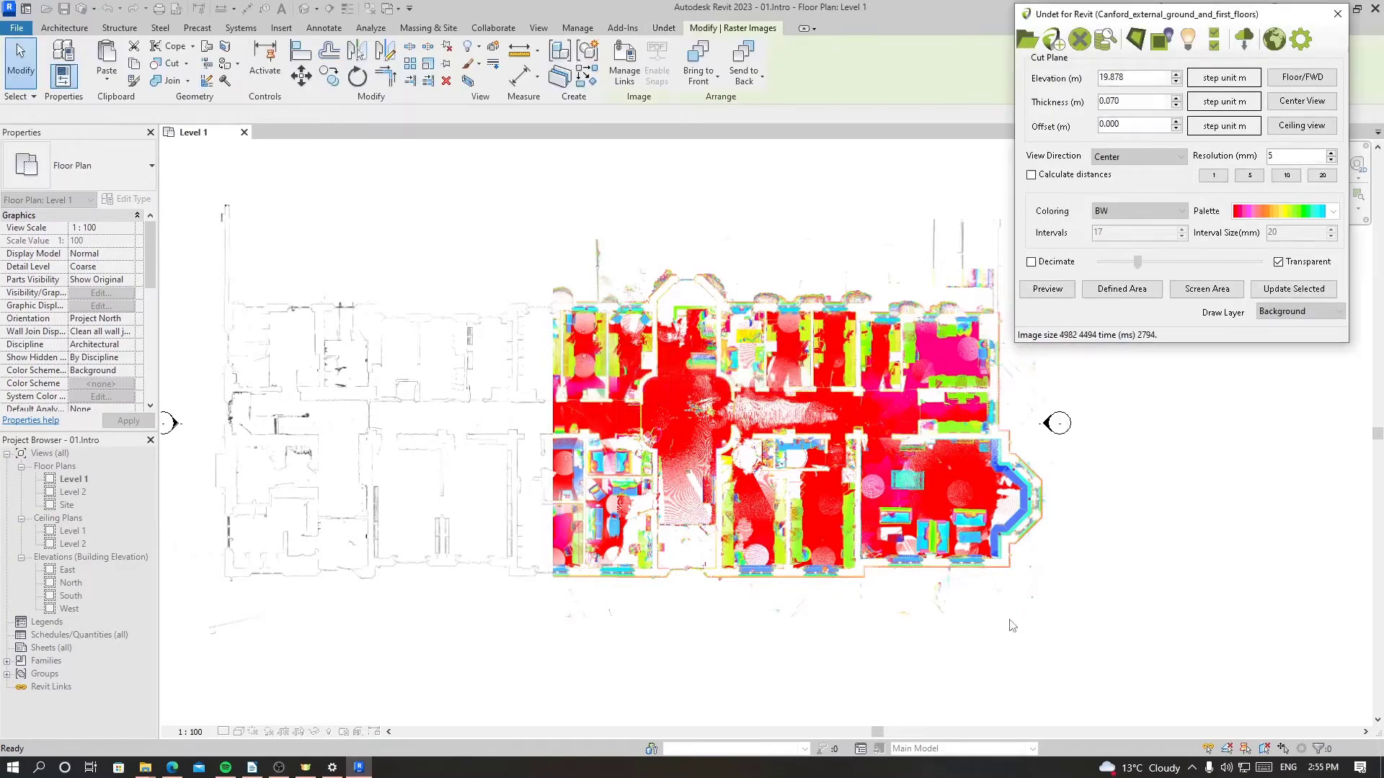
Examine the transparent slice's overlay on the colored full-plan image around the corridor and rooms, and compare it with the non-transparent slice across the whole plan
scroll(898, 396, "up", 8)
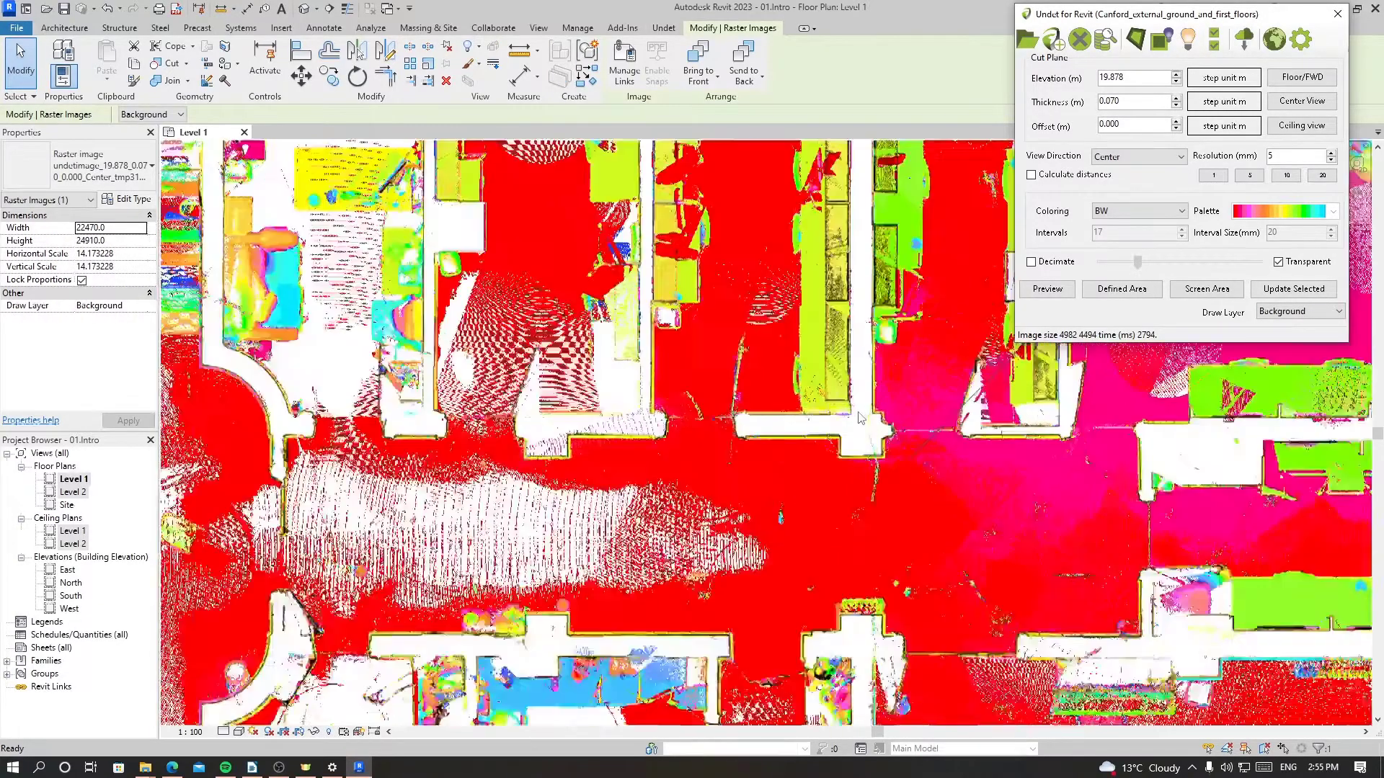
scroll(861, 478, "up", 2)
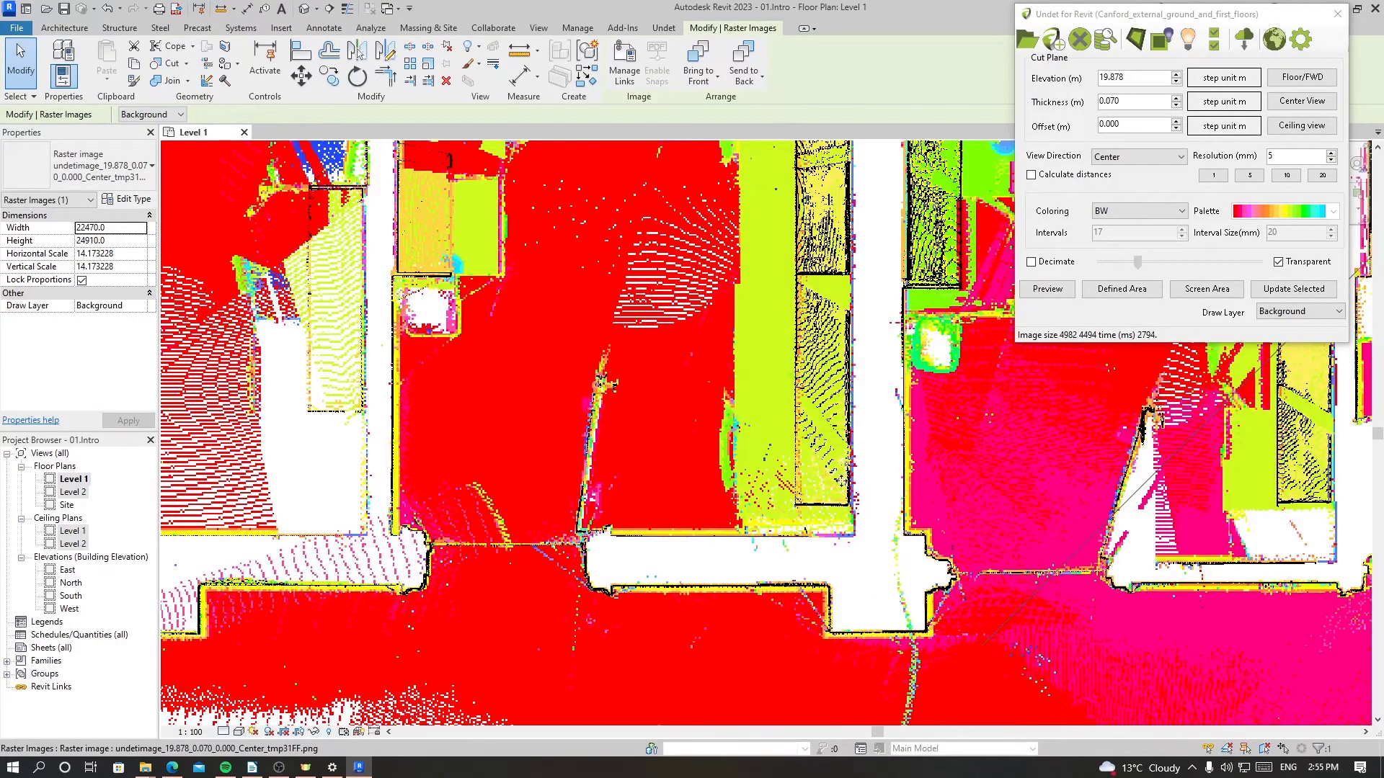
scroll(884, 370, "down", 3)
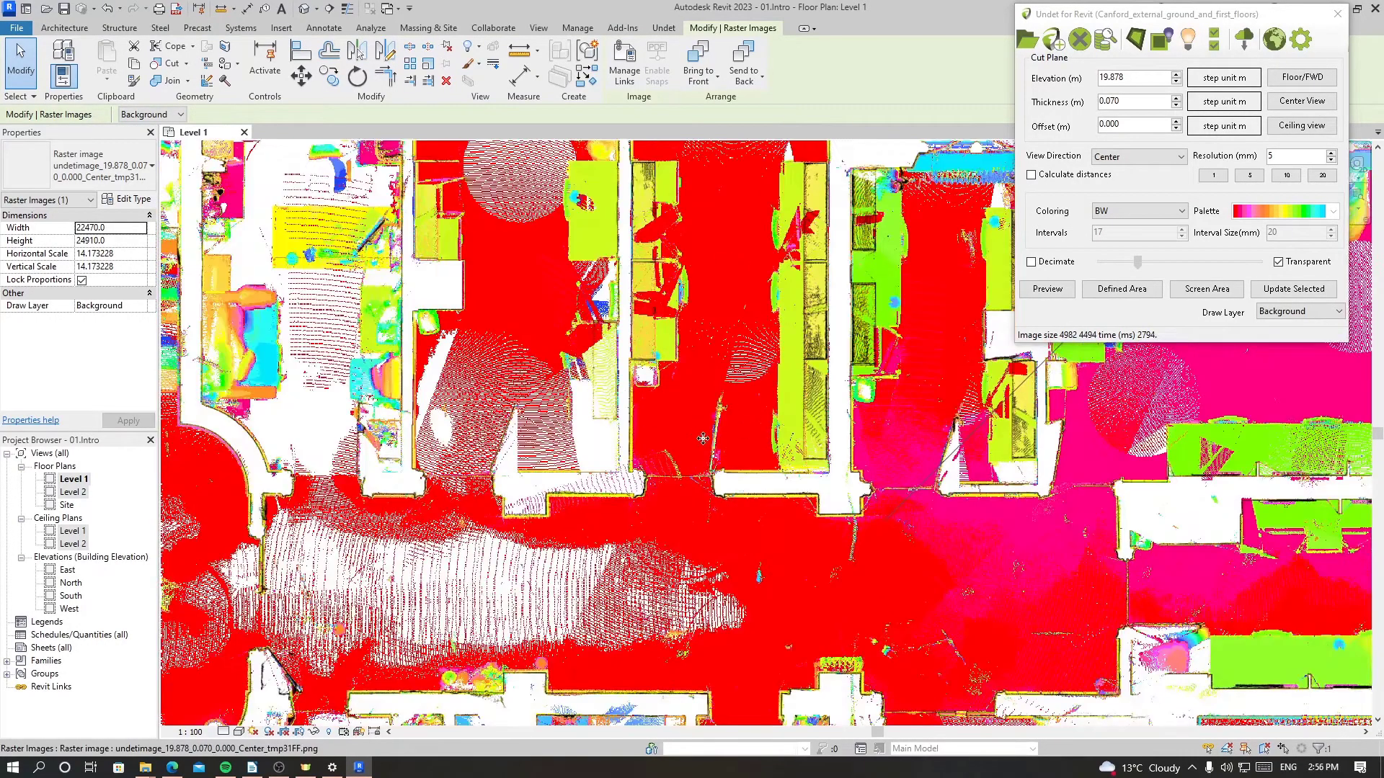
middle_click_drag(884, 370, 912, 333)
scroll(776, 449, "down", 5)
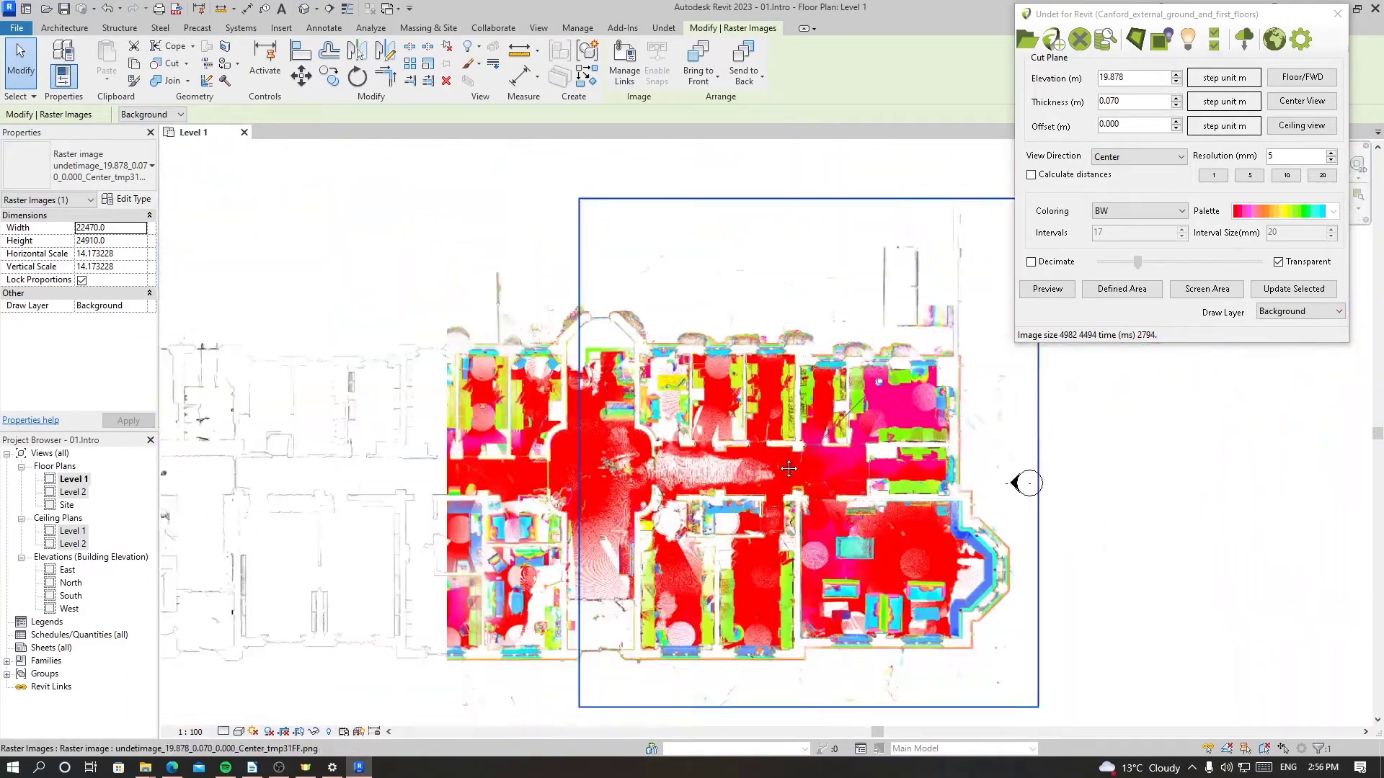
middle_click_drag(880, 436, 865, 397)
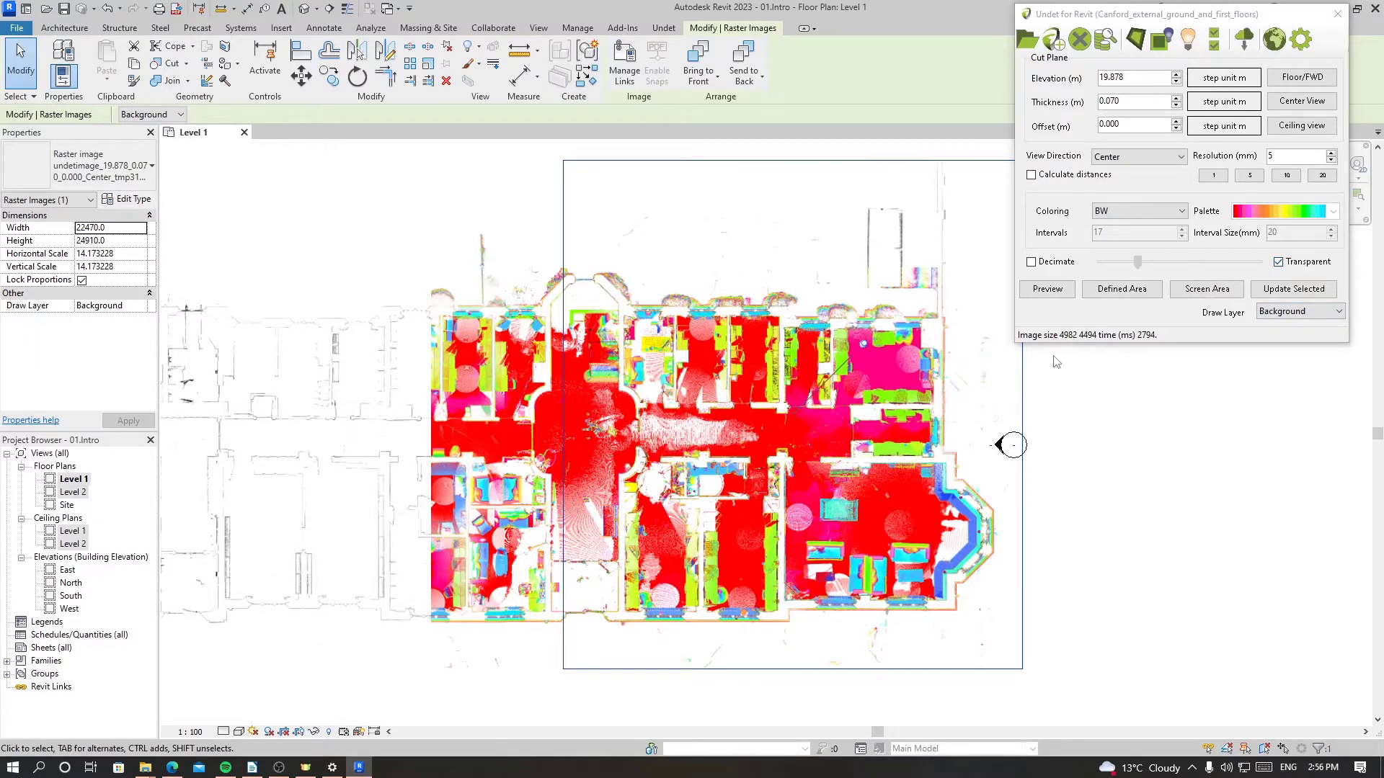
scroll(793, 472, "down", 4)
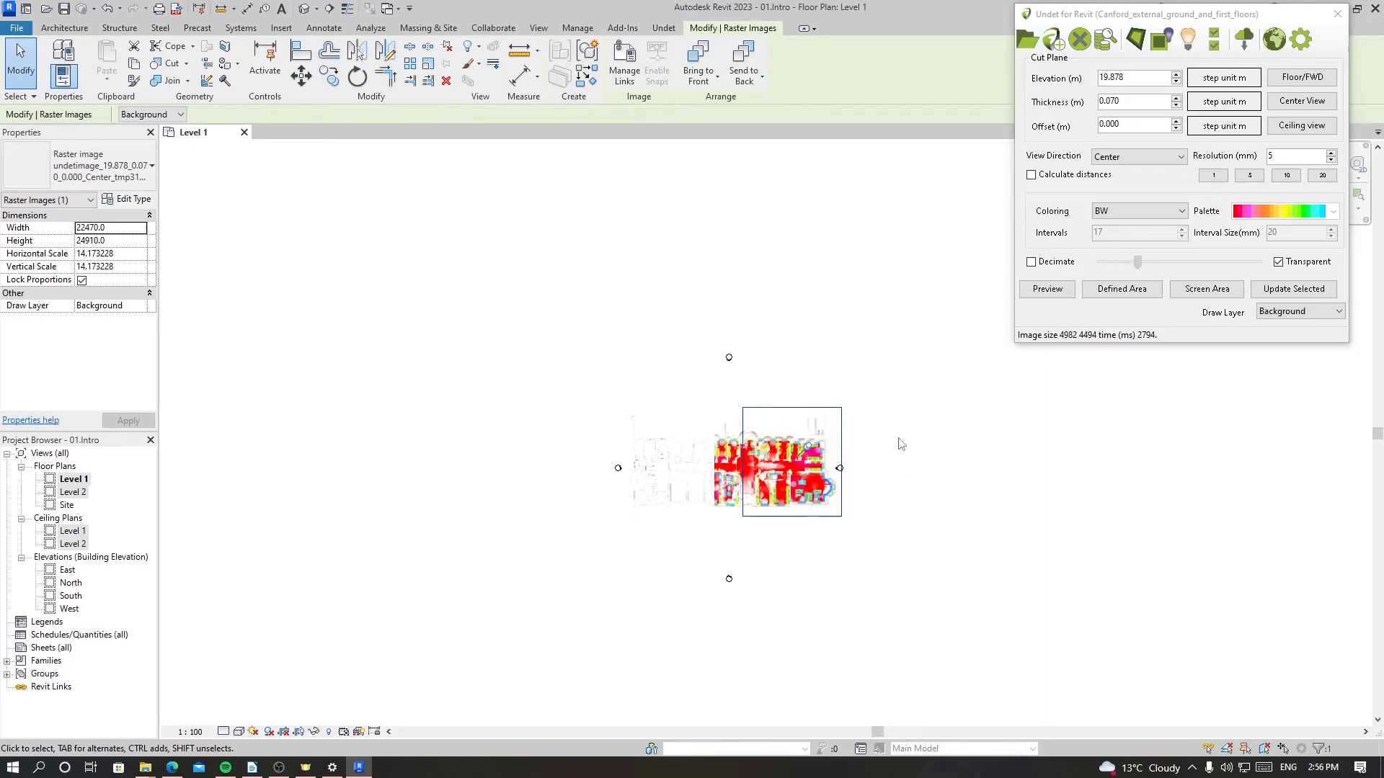
scroll(761, 492, "up", 5)
scroll(883, 332, "up", 3)
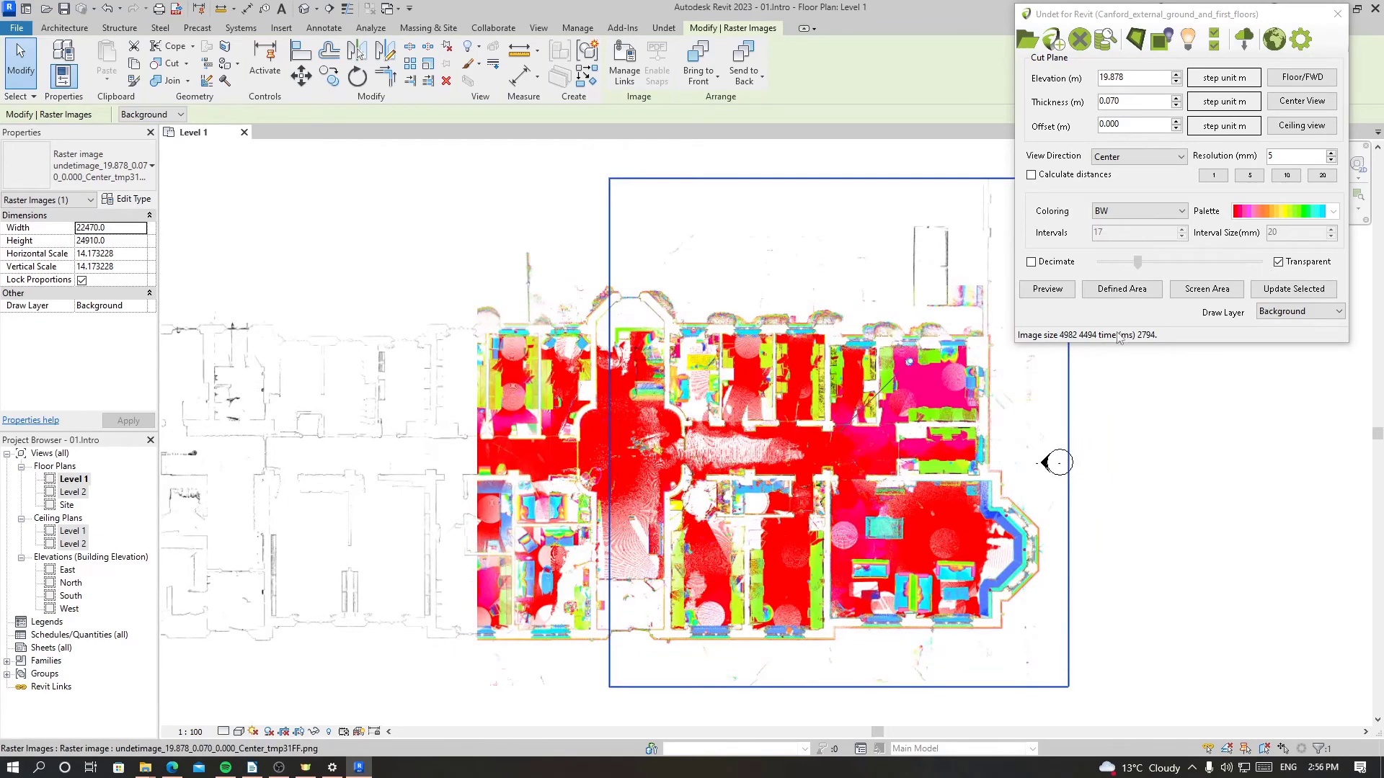
middle_click_drag(819, 601, 866, 544)
scroll(908, 519, "down", 2)
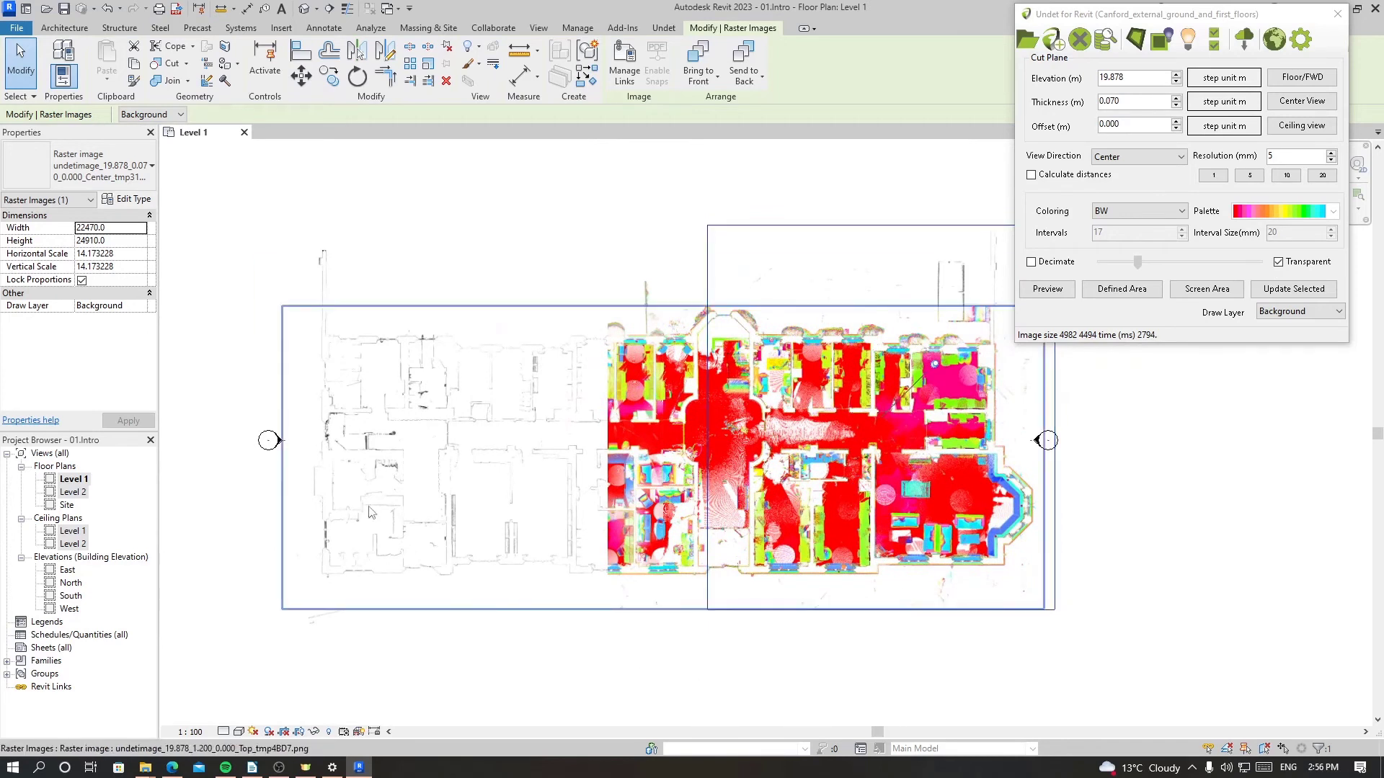